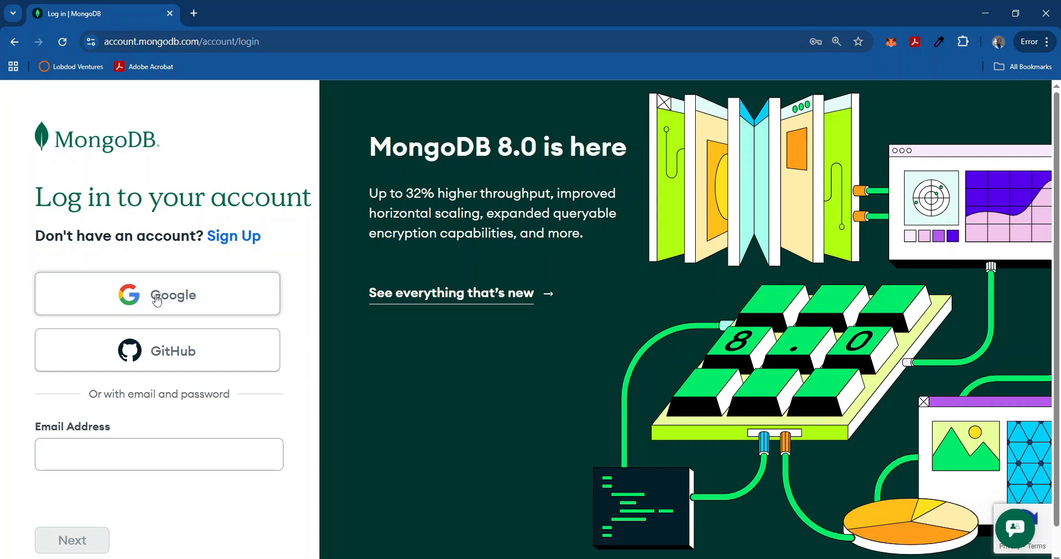
Sign in with Google, start a new cluster, then defer deployment and return to Project 0.
click(157, 301)
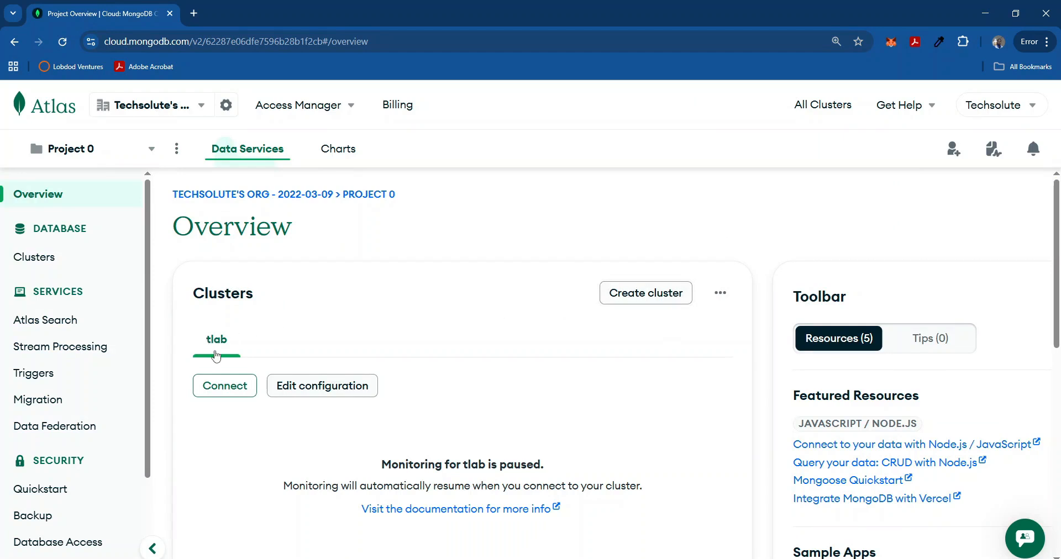
click(645, 299)
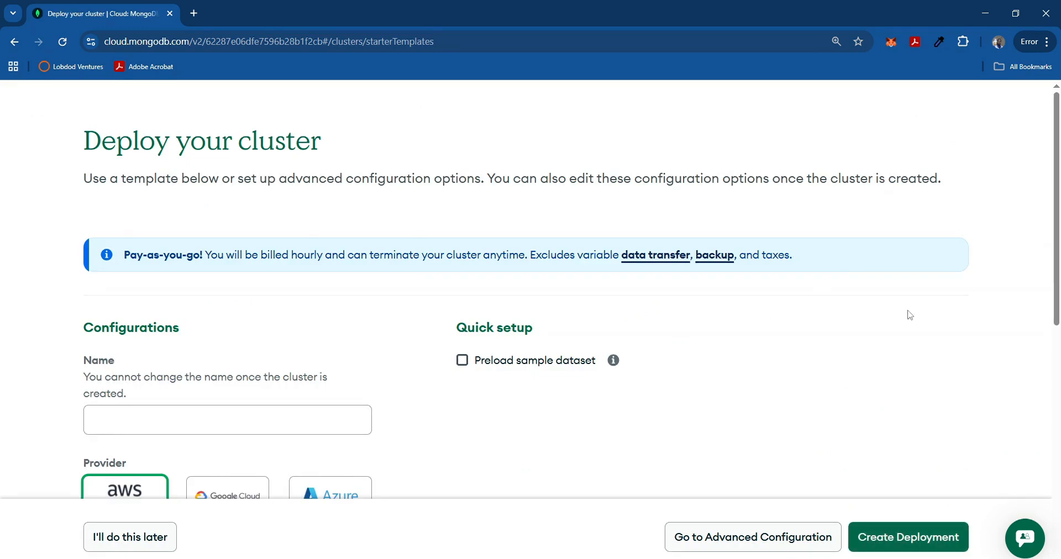
scroll(967, 210, down, 2)
scroll(939, 219, up, 2)
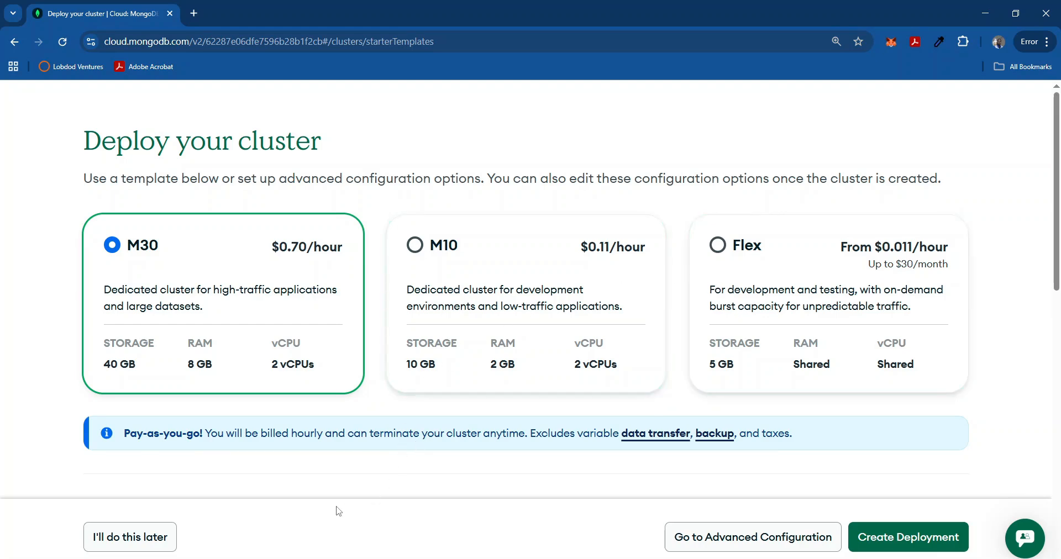
click(138, 544)
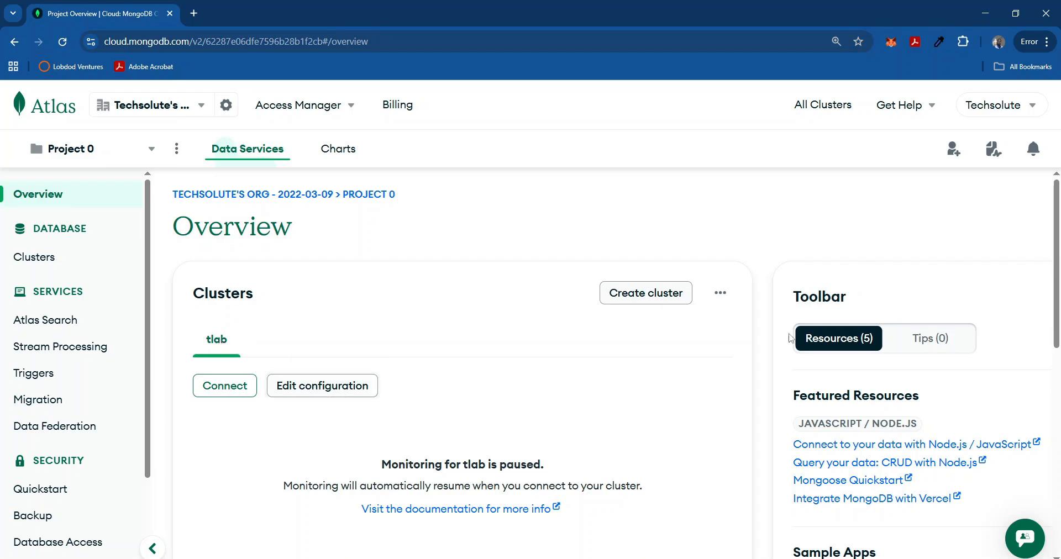
From the full clusters list, start terminating the tlab cluster.
click(720, 293)
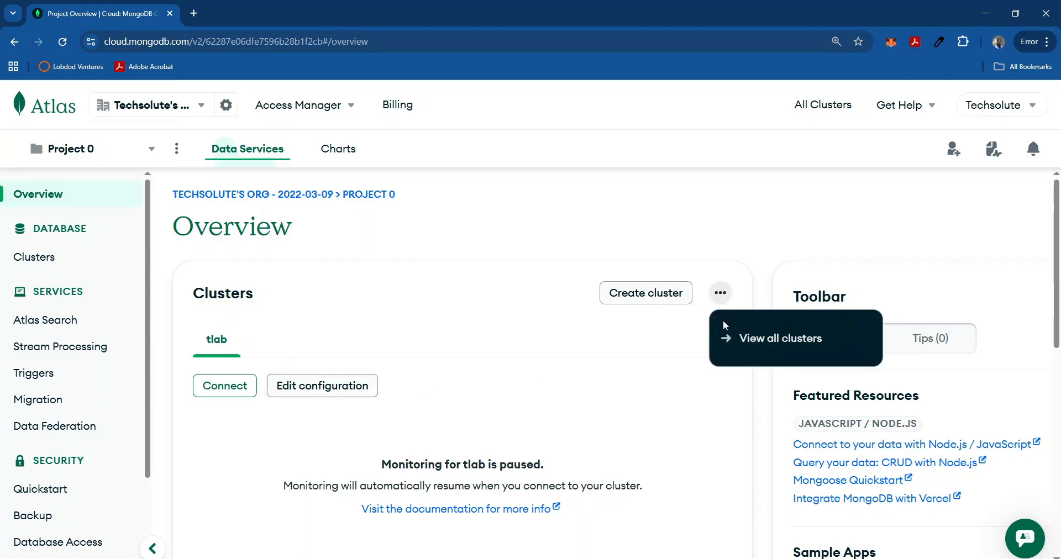
click(755, 345)
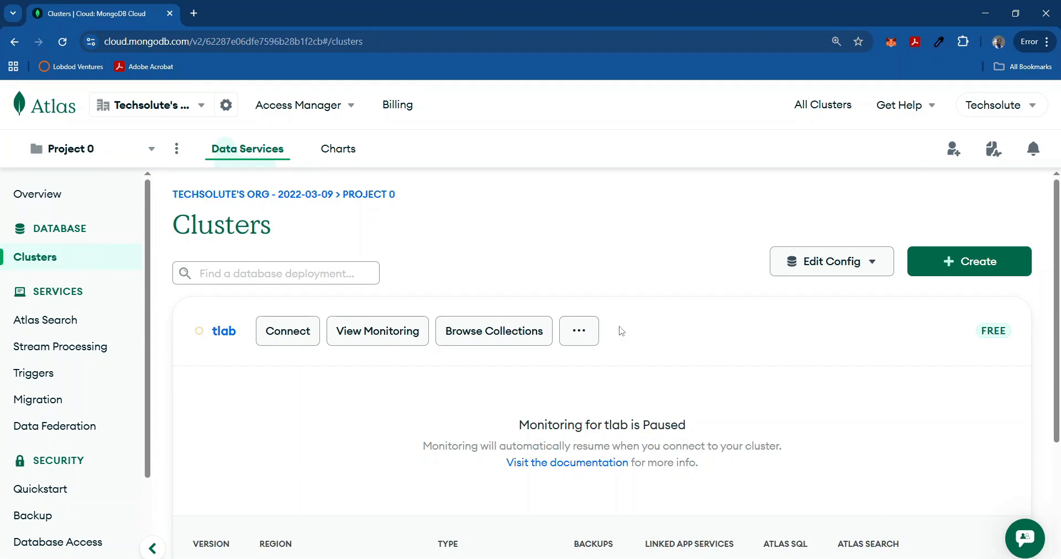
click(573, 332)
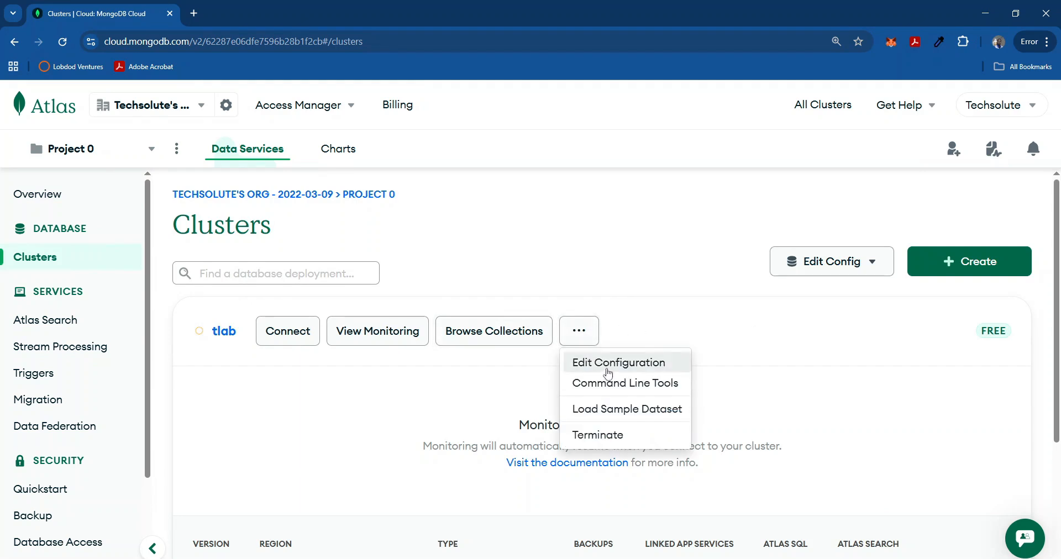
click(592, 435)
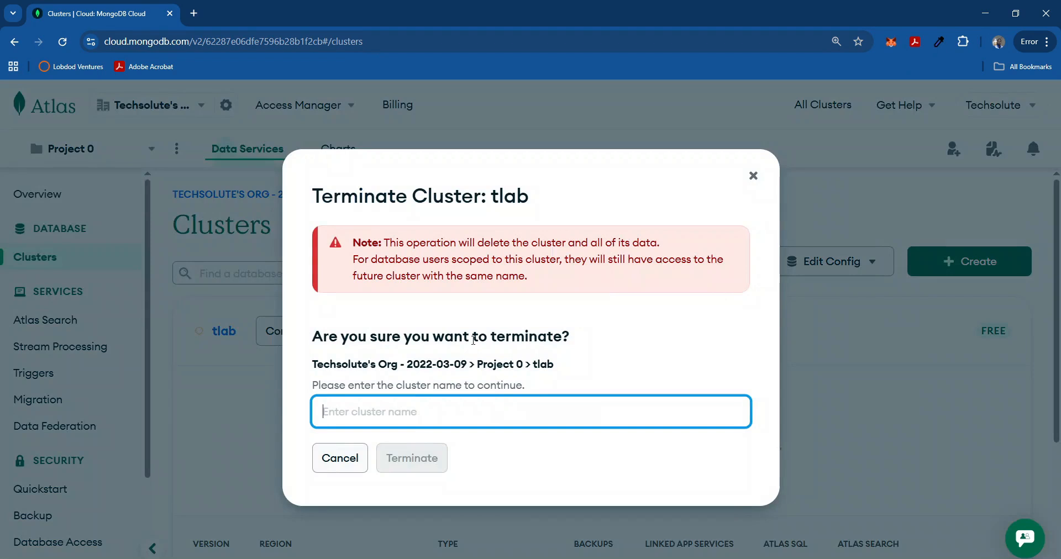
Confirm terminating the cluster by entering the name 'tlab'.
click(416, 411)
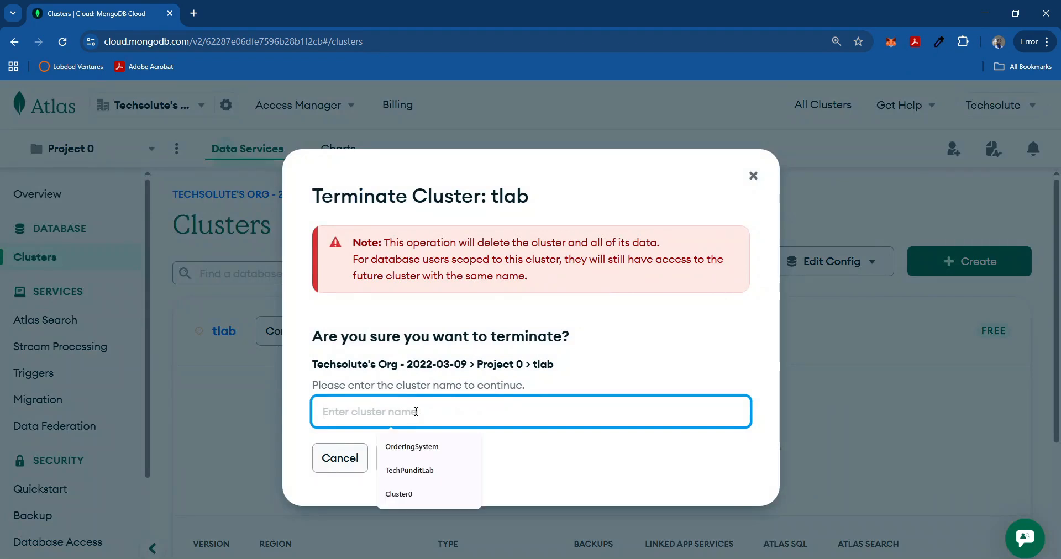
click(539, 381)
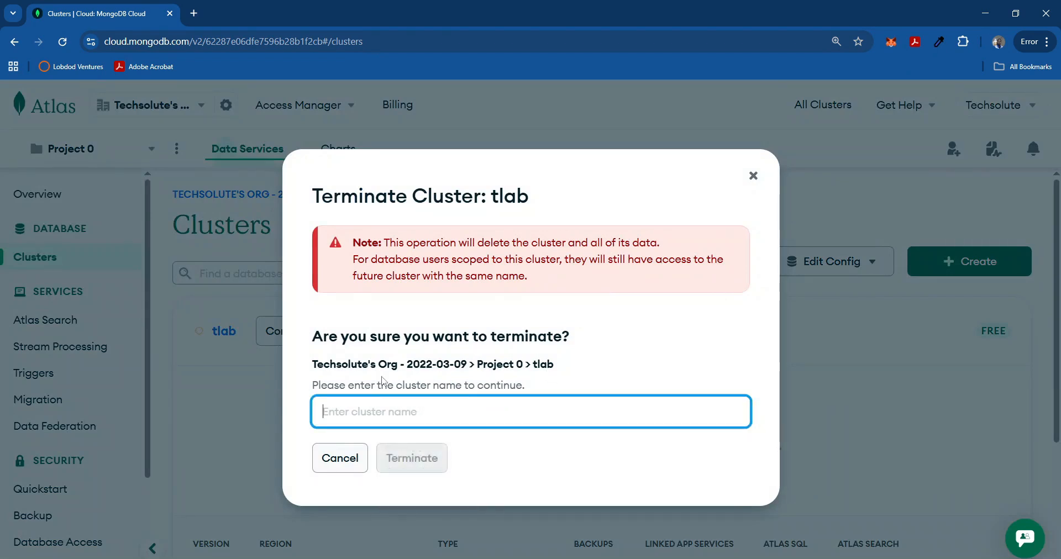
click(464, 409)
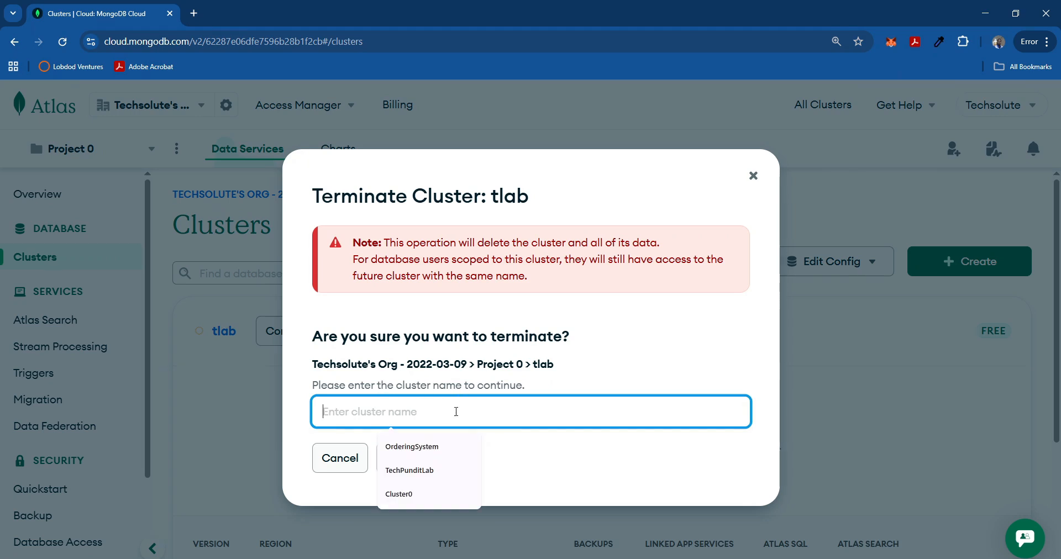
text(tlab)
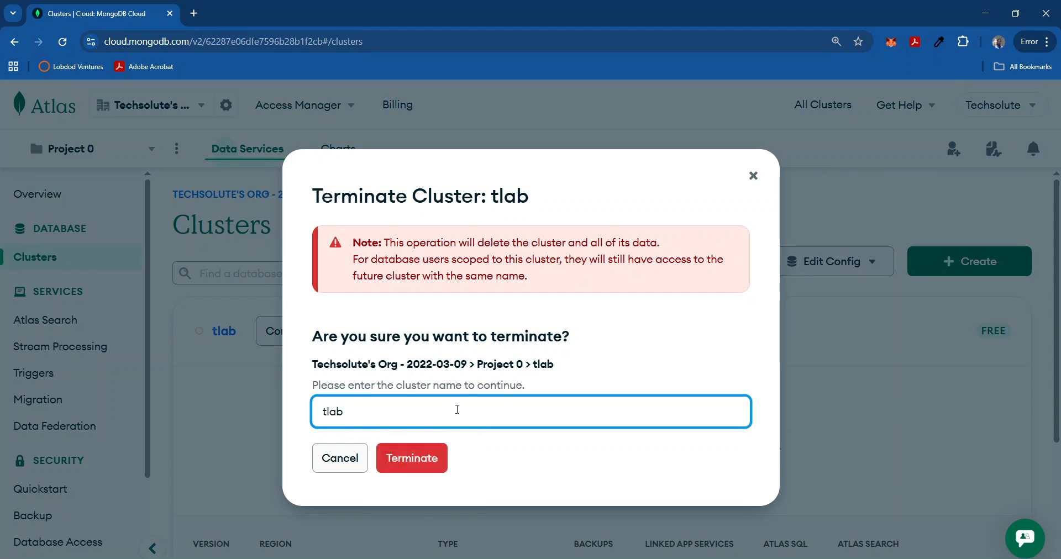
click(423, 459)
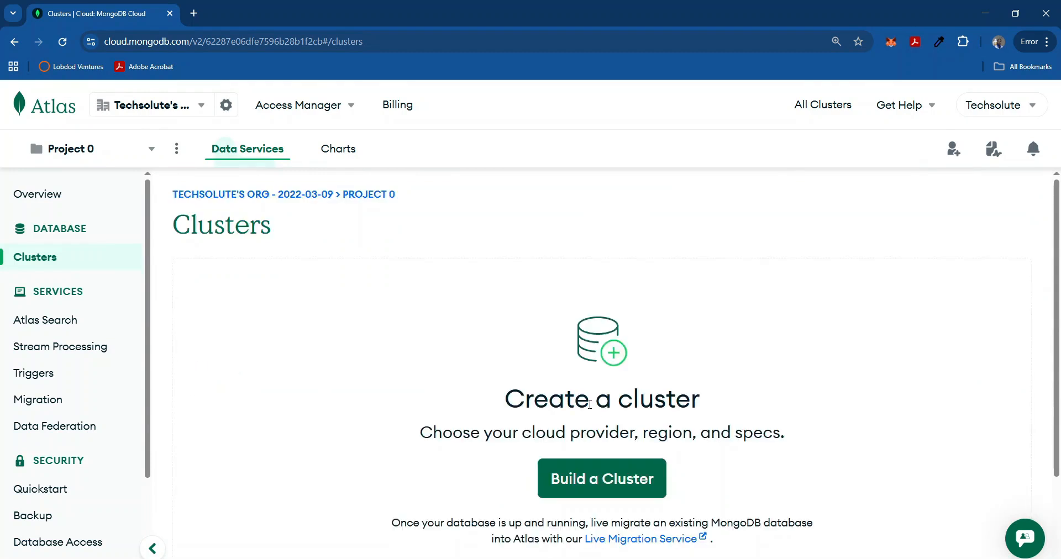
Build a new cluster on the Free tier.
click(605, 489)
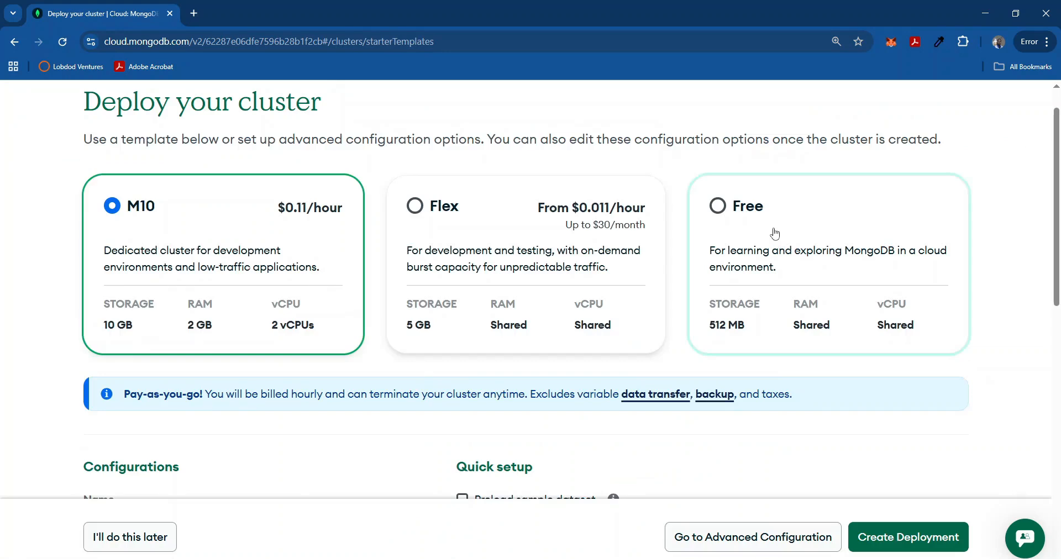
click(775, 233)
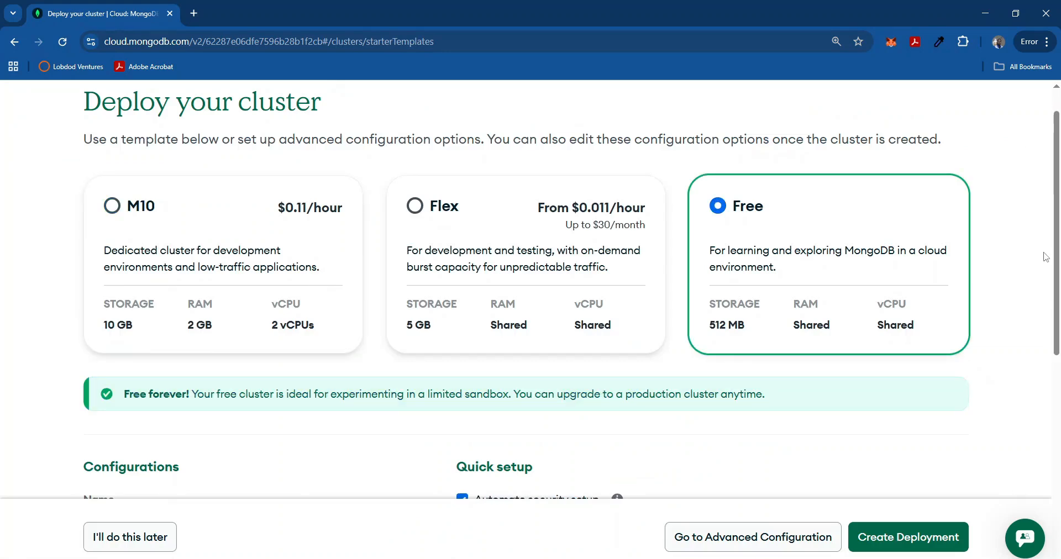
drag(1057, 238, 1057, 275)
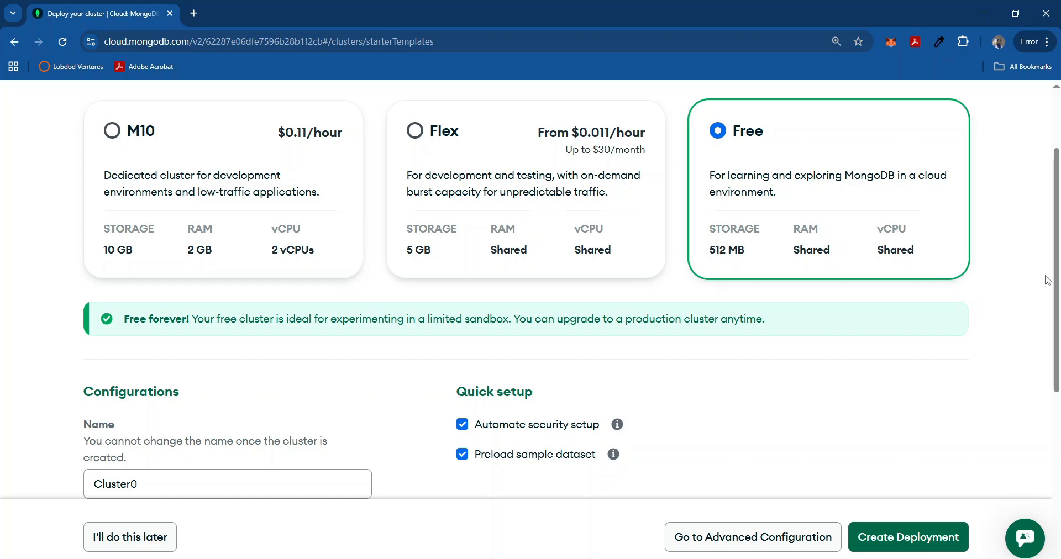
scroll(1055, 266, down, 1)
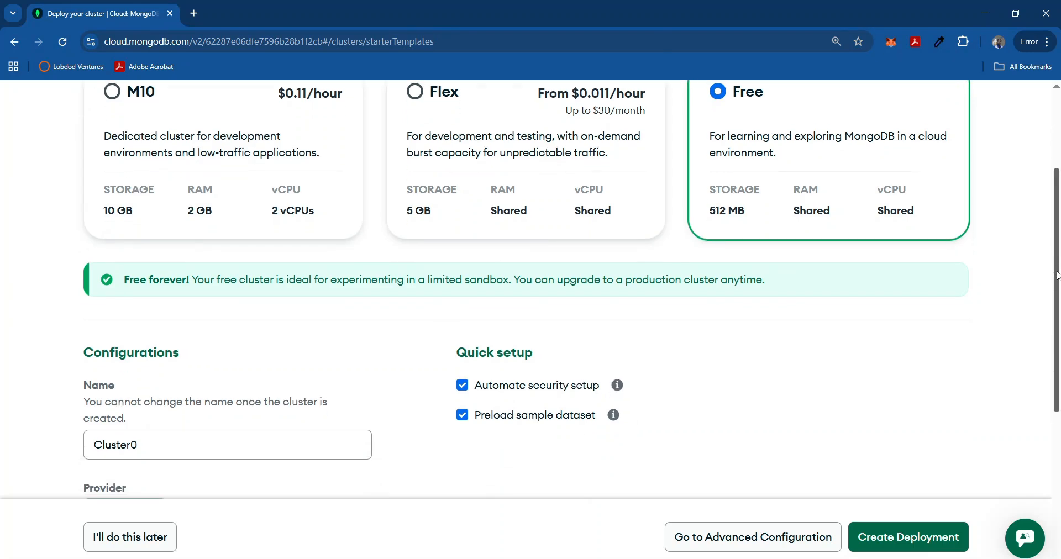
drag(1056, 276, 1049, 411)
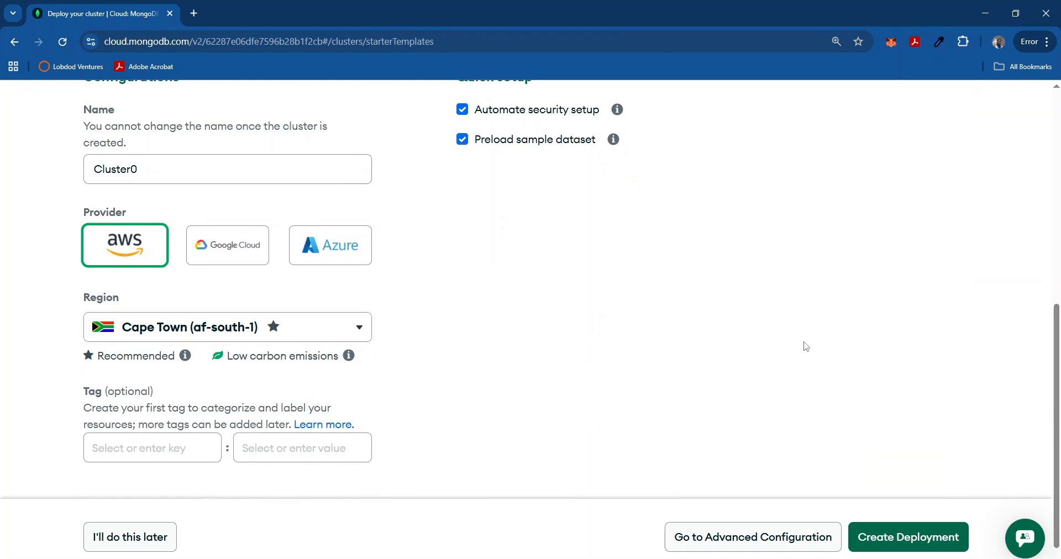
drag(1057, 344, 1058, 302)
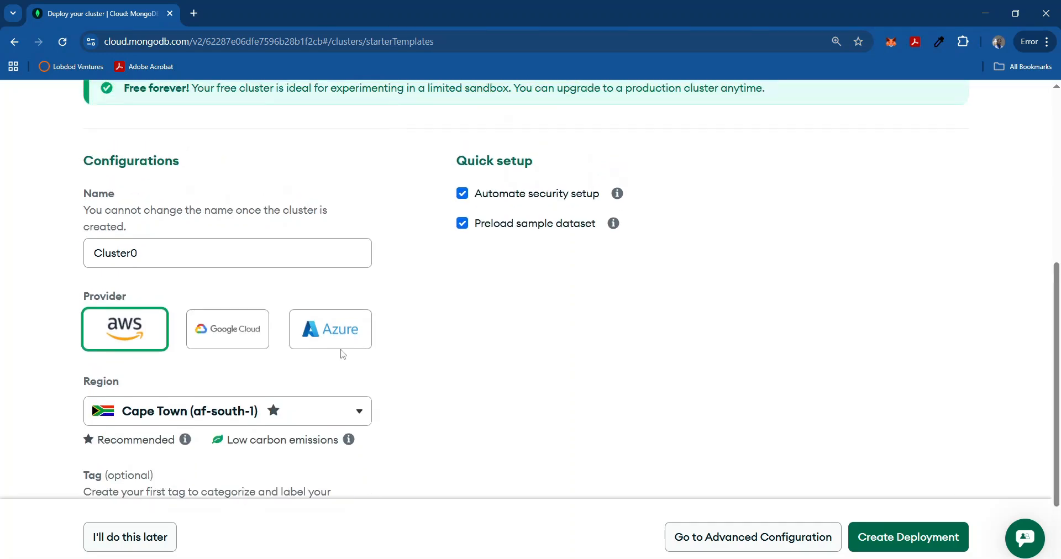
Rename Cluster0 to 'tlab', keeping AWS in Cape Town (af-south-1).
drag(144, 260, 63, 254)
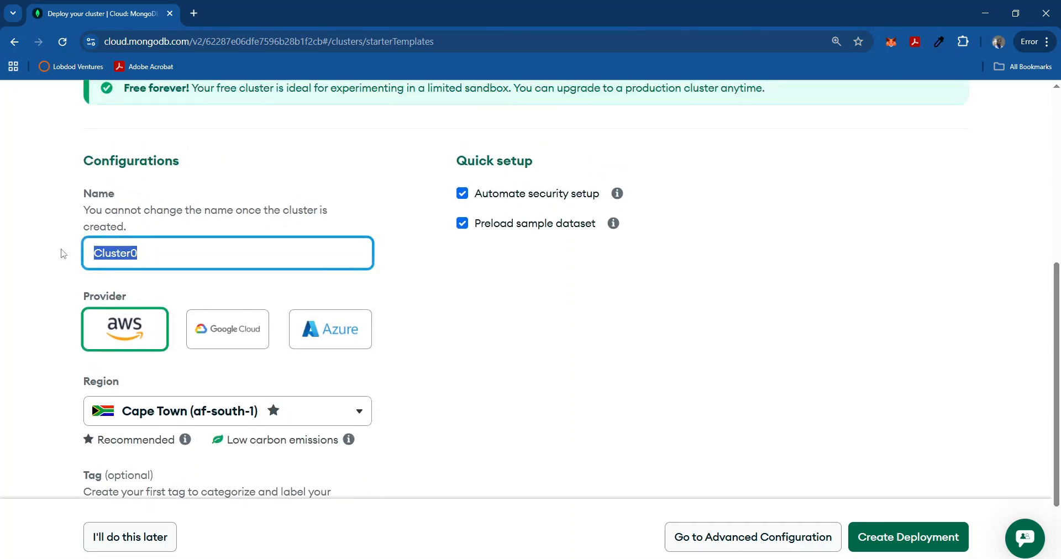
text(tlab)
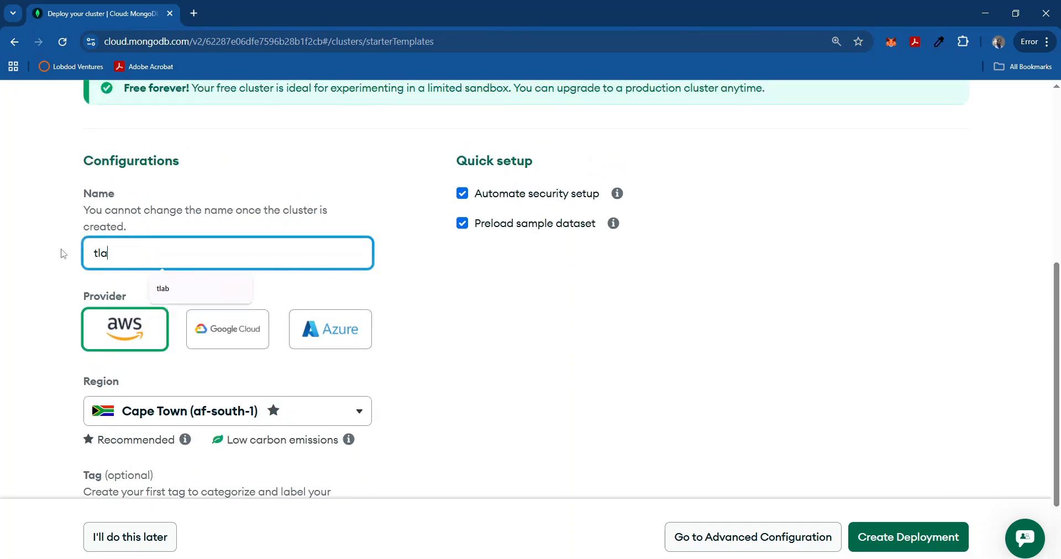
click(489, 307)
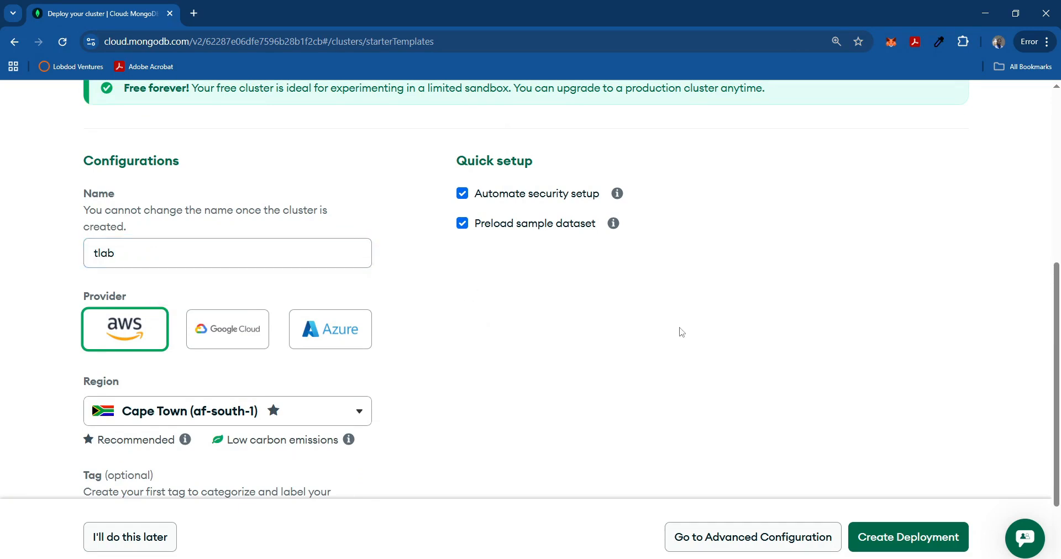
drag(1056, 322, 1052, 391)
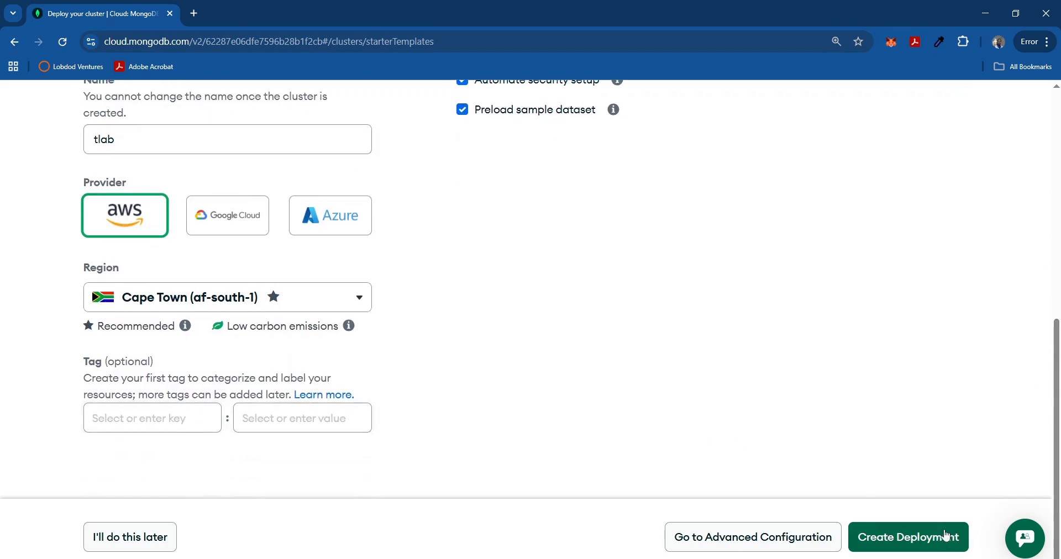
Deploy tlab and pass the reCAPTCHA by selecting the three car images.
click(919, 541)
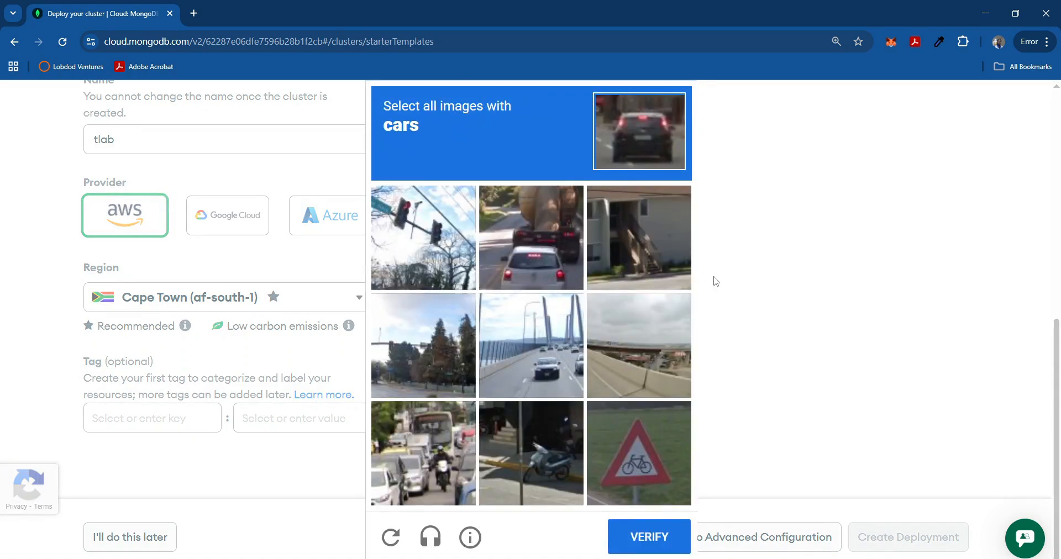
click(553, 251)
click(534, 356)
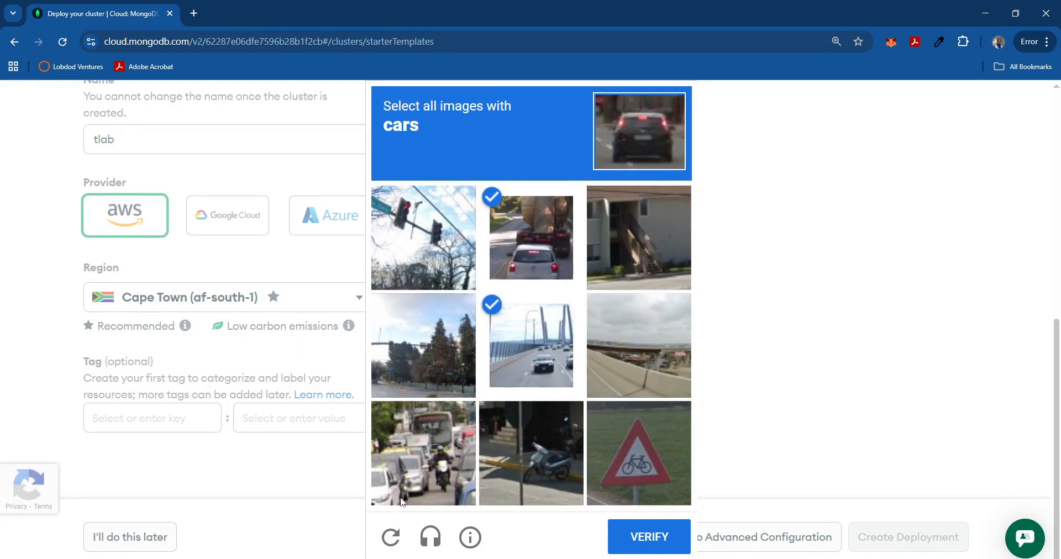
click(419, 470)
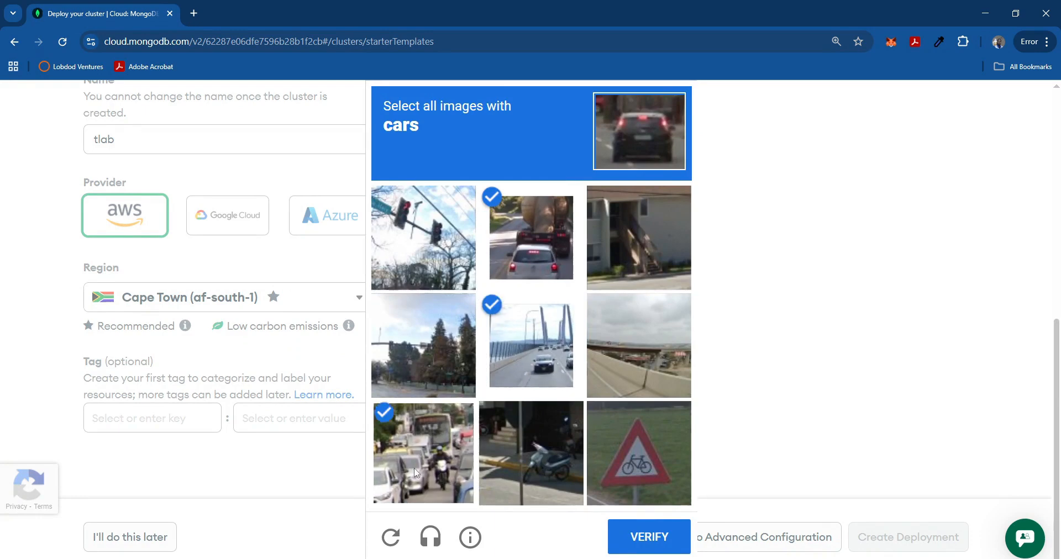
click(638, 536)
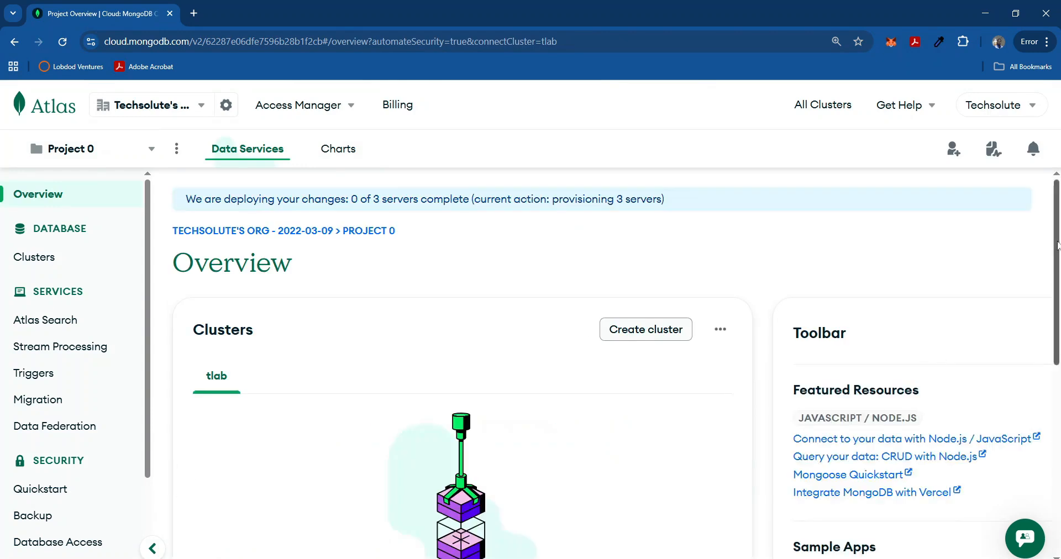
Scroll the Project Overview until the Connect to tlab dialog appears.
drag(1058, 243, 1060, 339)
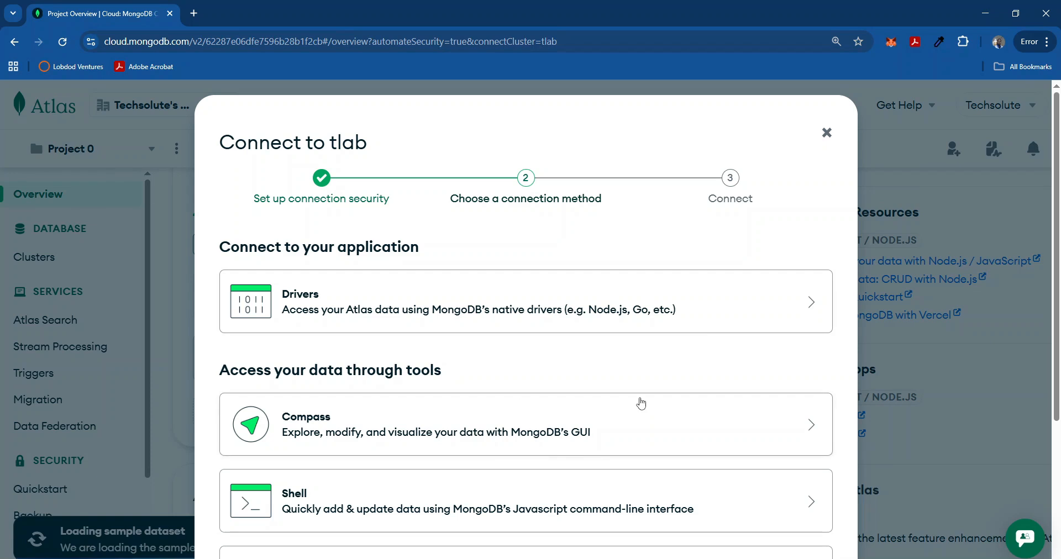
Choose the Drivers connection method, keeping Node.js 6.7 or later as the driver.
click(709, 314)
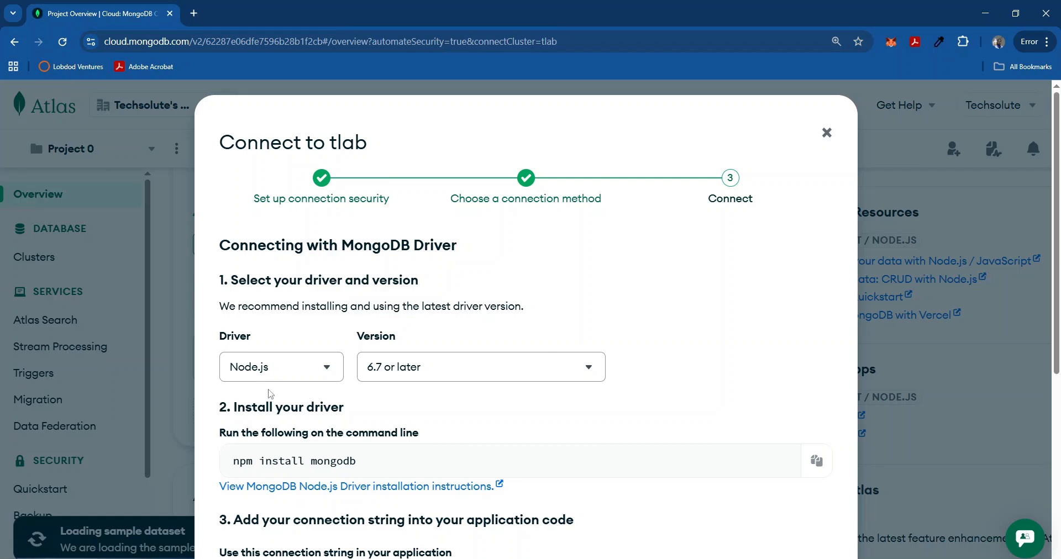
click(323, 369)
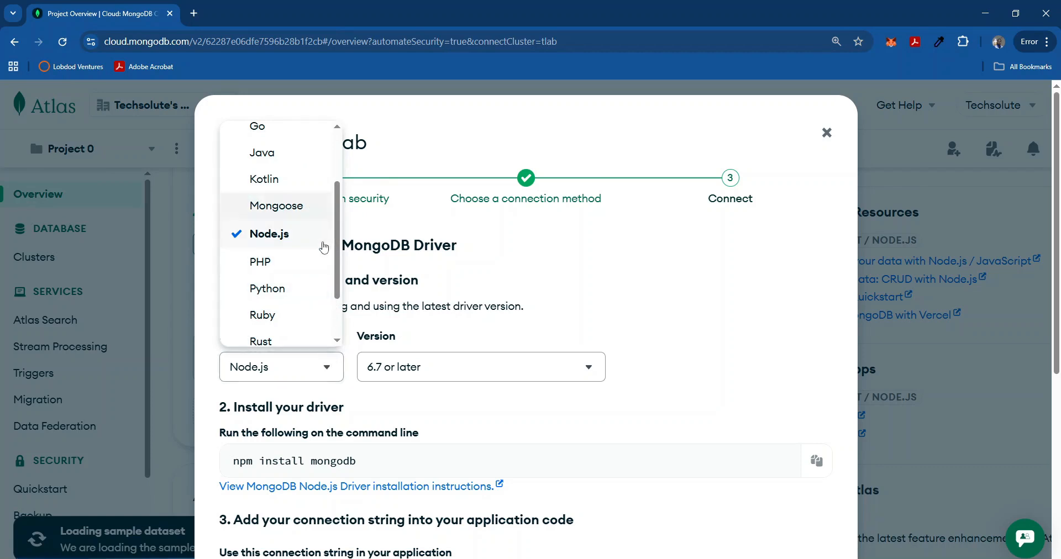
drag(337, 235, 340, 185)
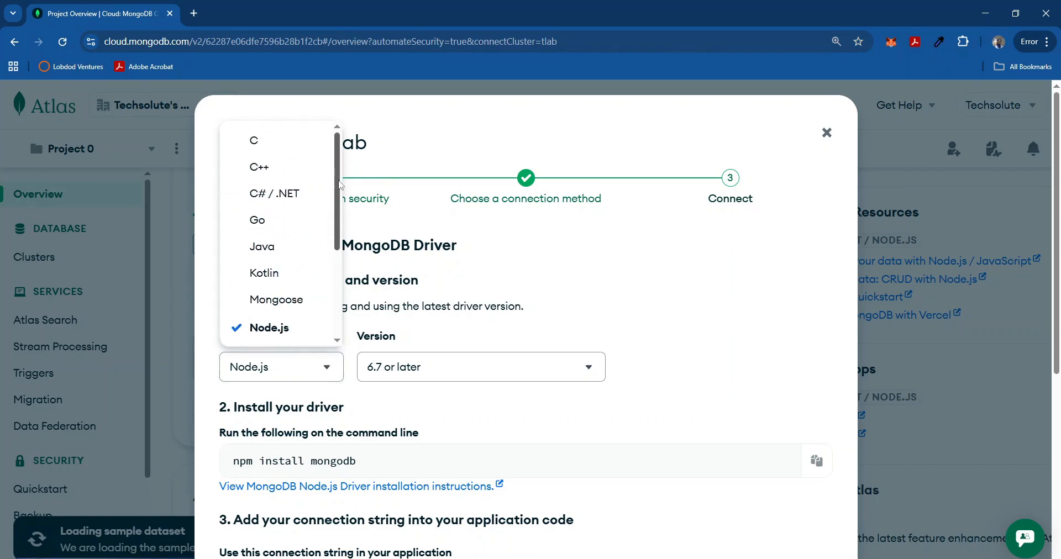
click(734, 343)
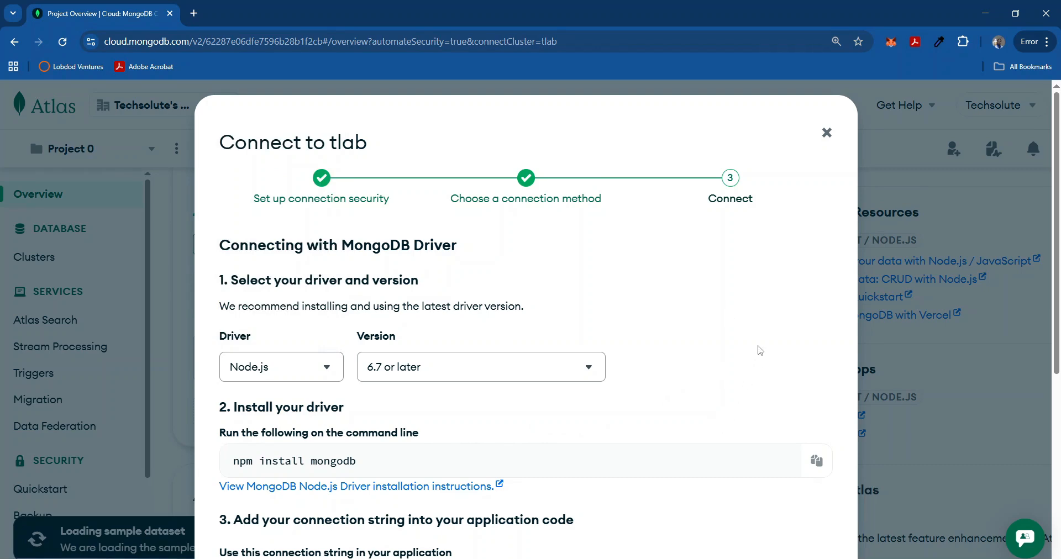
scroll(760, 350, down, 5)
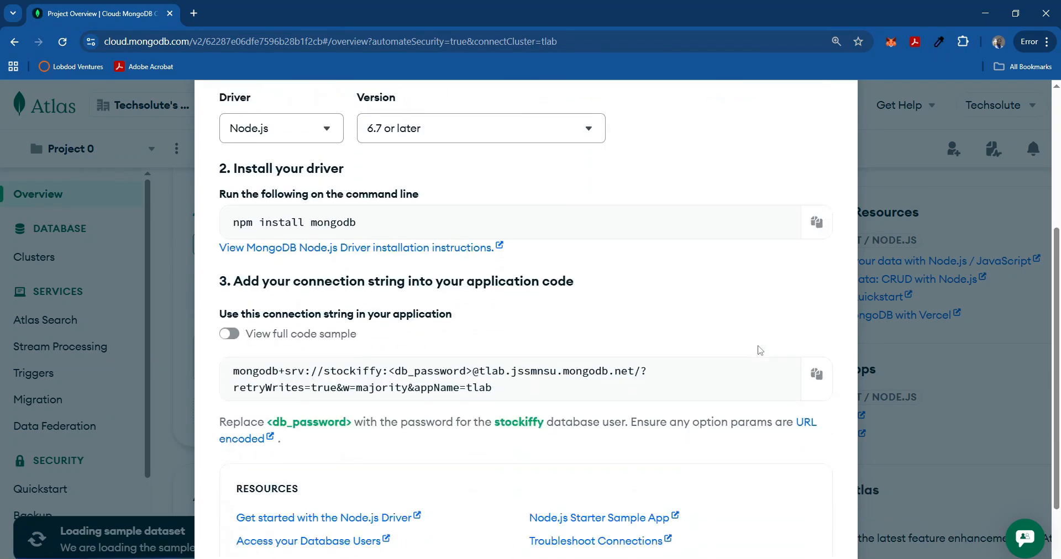
Inspect the host name in tlab's connection string, then copy the string.
scroll(760, 350, down, 2)
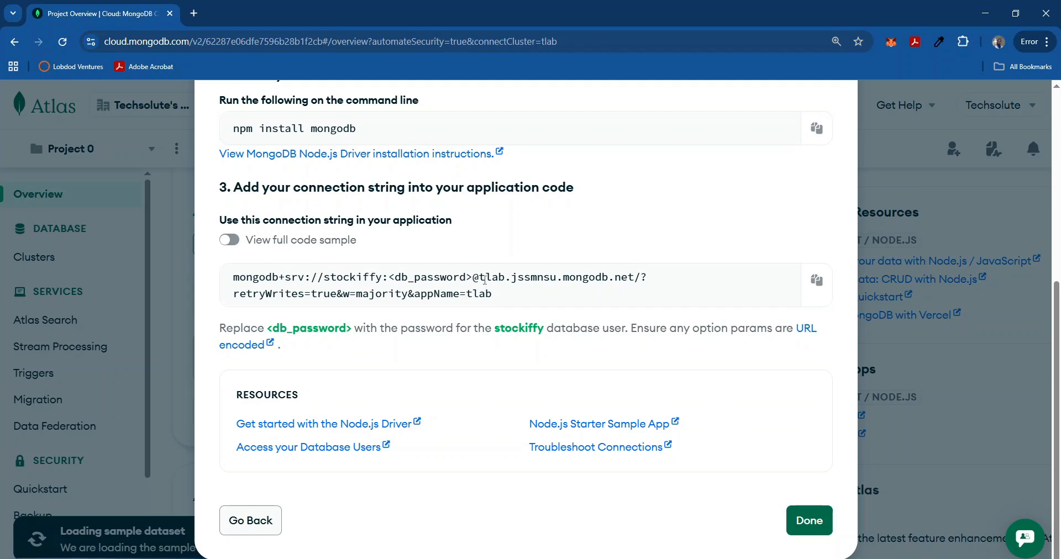
drag(480, 275, 491, 276)
double_click(530, 276)
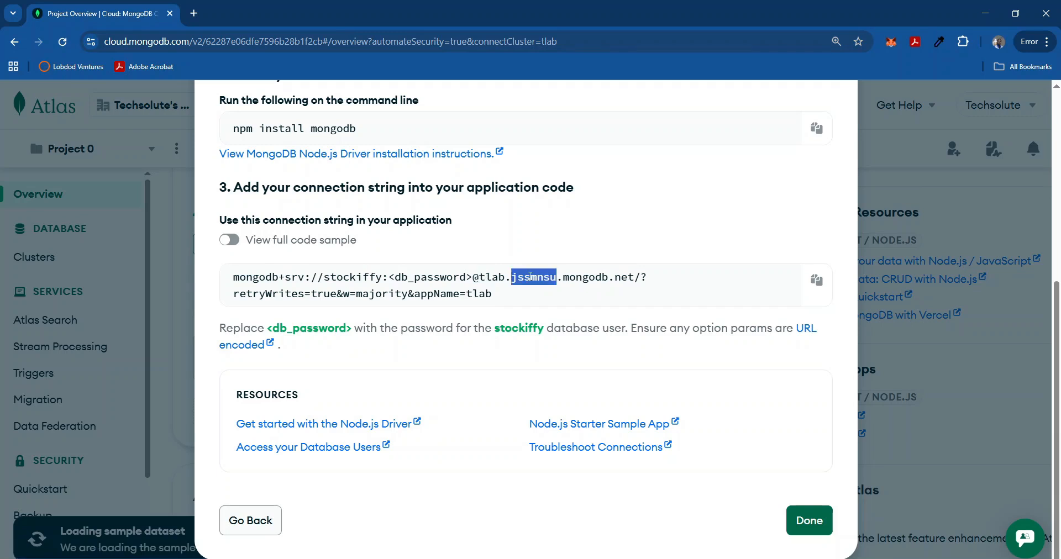
double_click(581, 277)
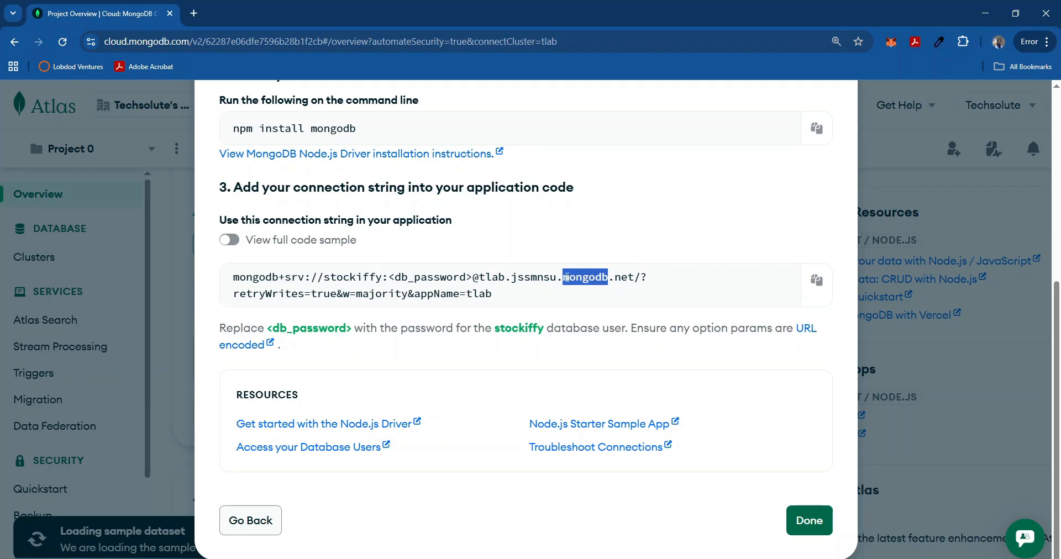
click(508, 299)
scroll(508, 332, up, 1)
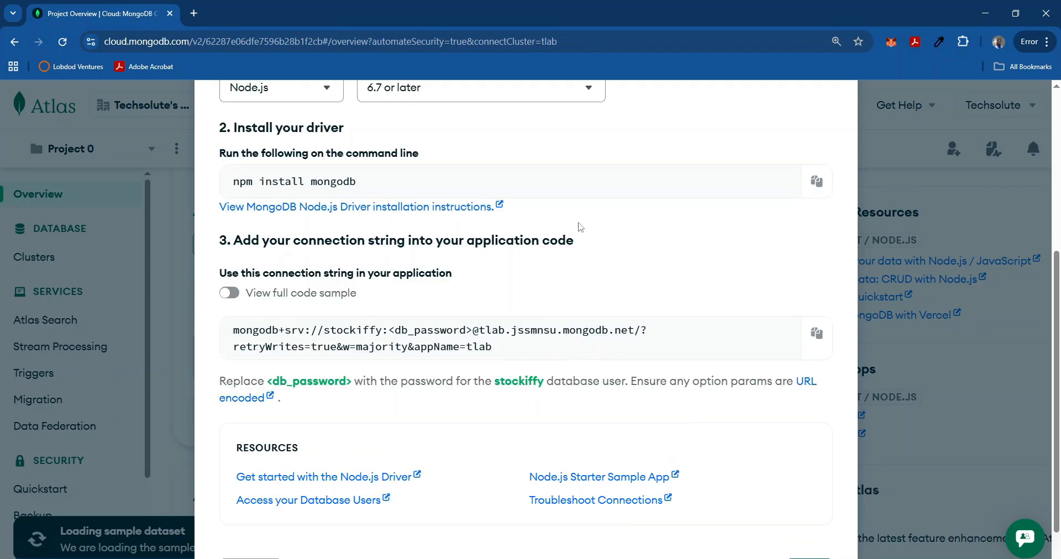
click(816, 334)
Close the connection dialog and scroll down to tlab's 4.97 MB of 512 MB data size.
click(810, 558)
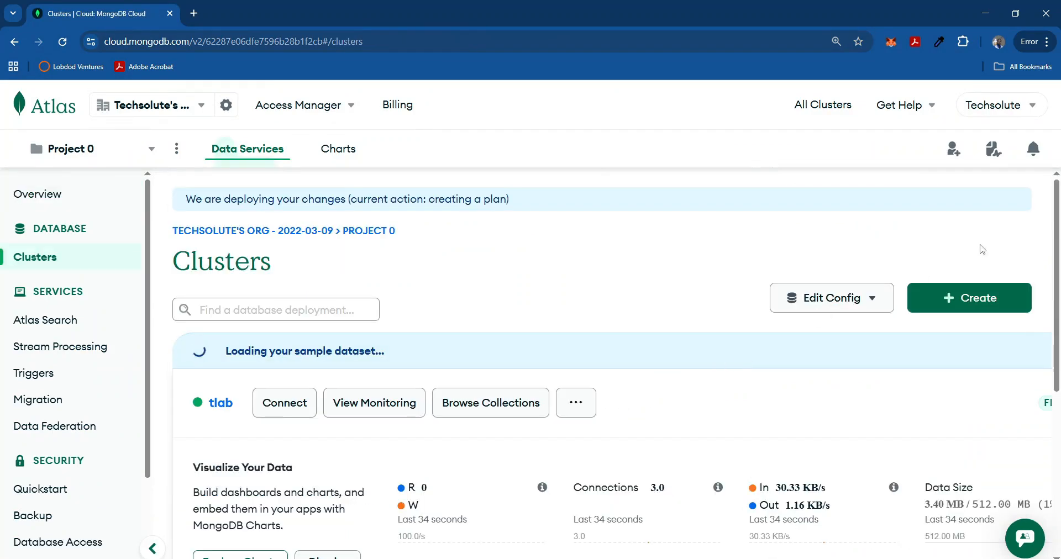
drag(1056, 203, 1046, 221)
scroll(243, 282, down, 1)
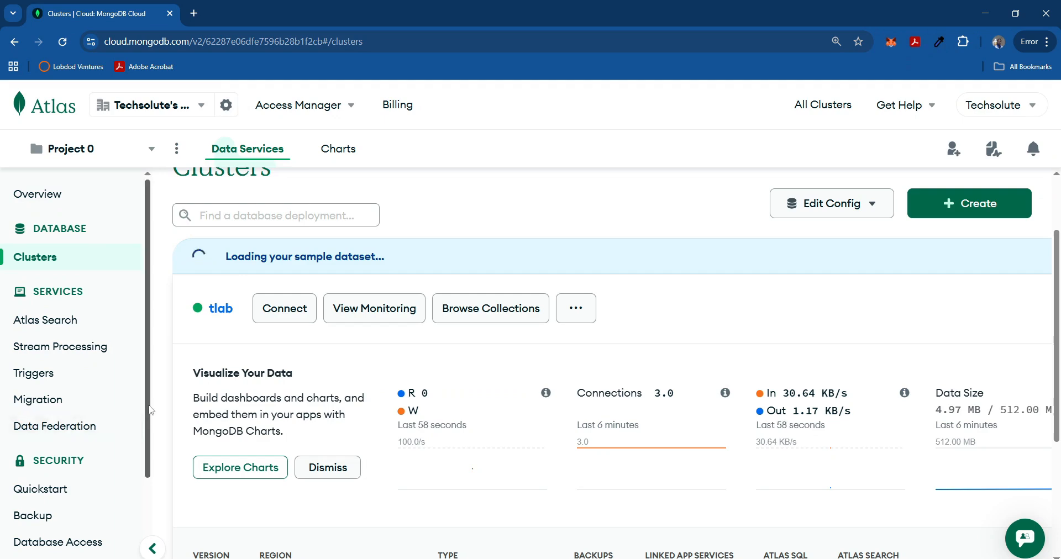
scroll(141, 500, down, 2)
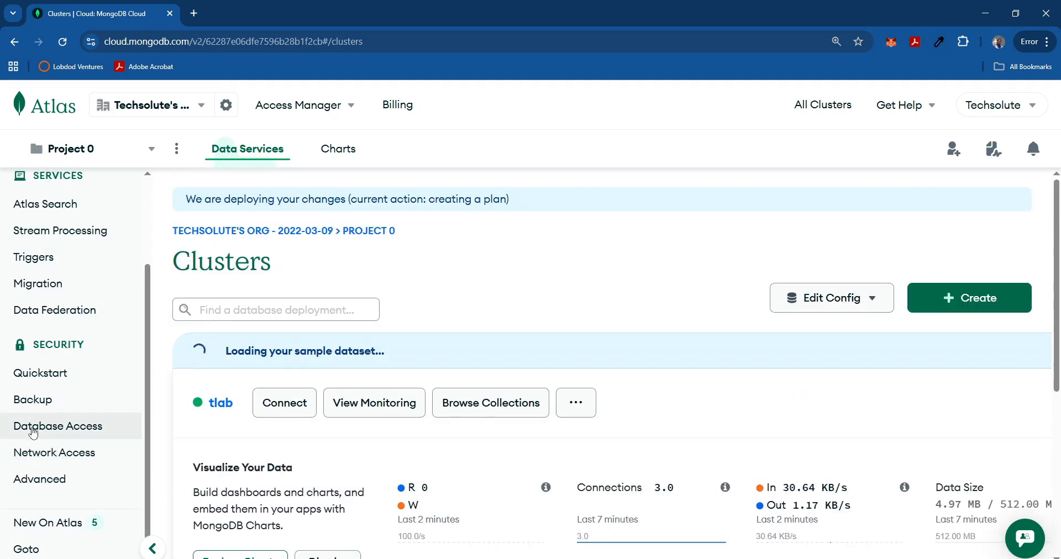
Go to Database Access under Security, which lists no database users yet.
click(33, 433)
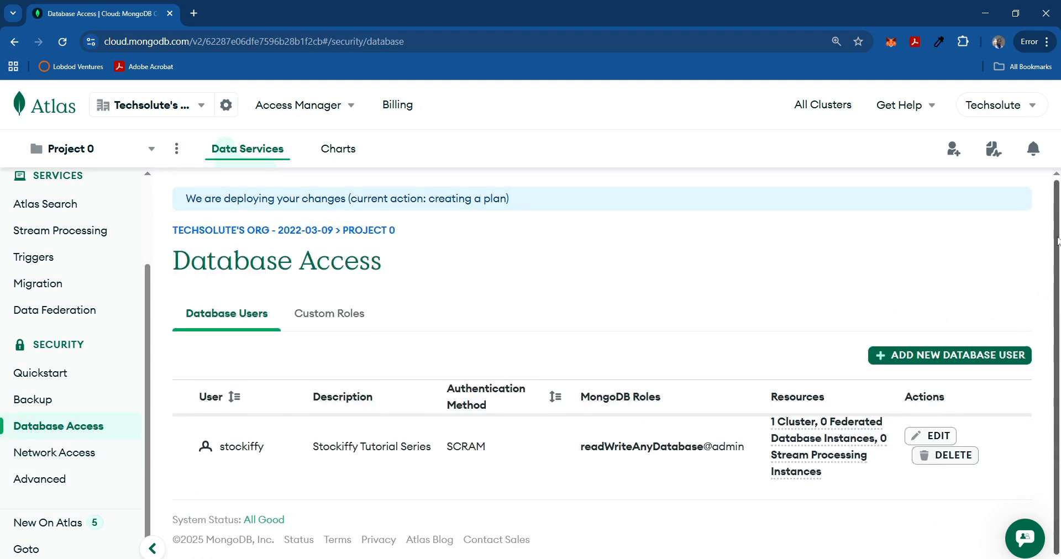
scroll(1058, 309, down, 1)
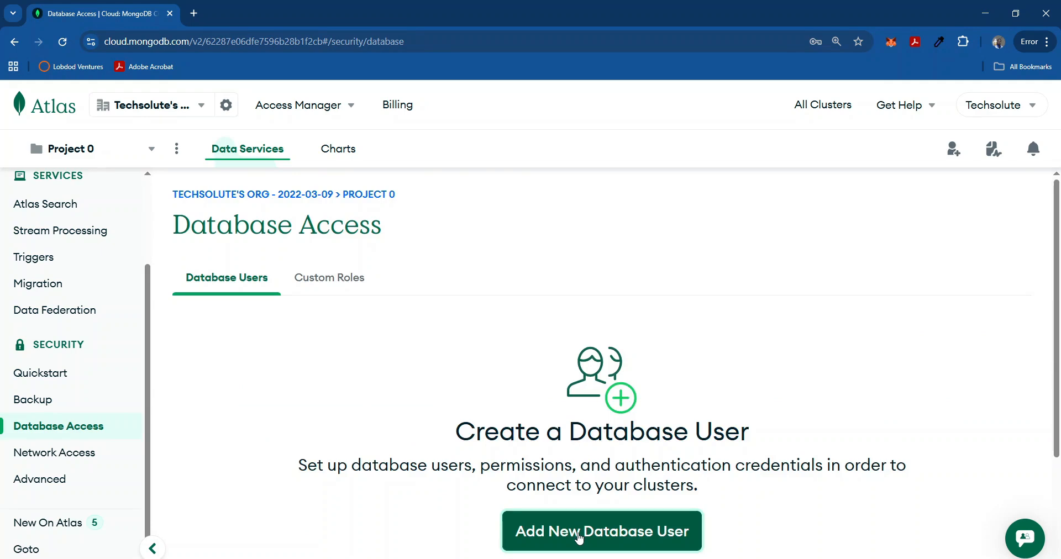
Enter username stockiffy, generate and copy a secure password, and add description 'Stockiffy Admin User'.
click(579, 535)
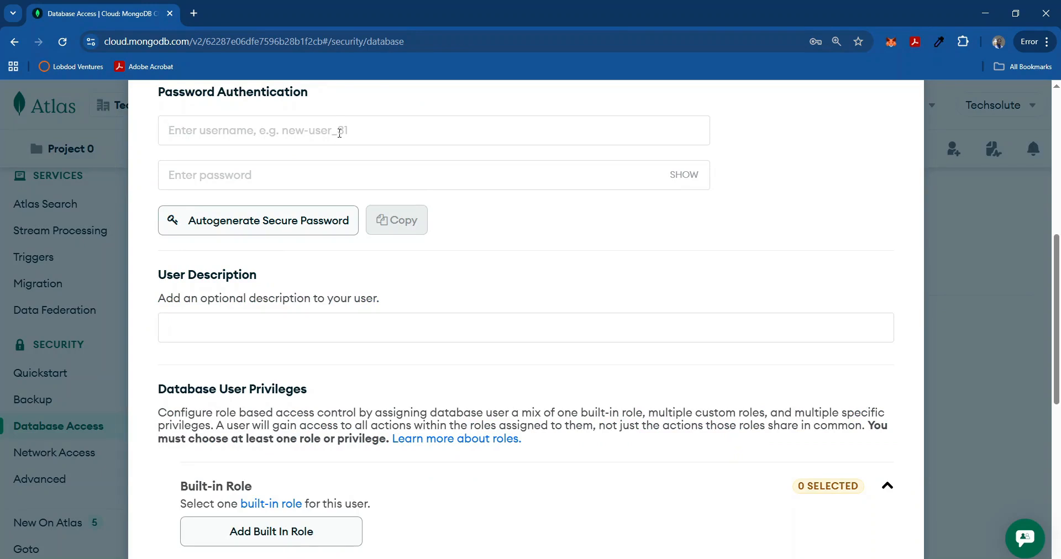
text(stocki)
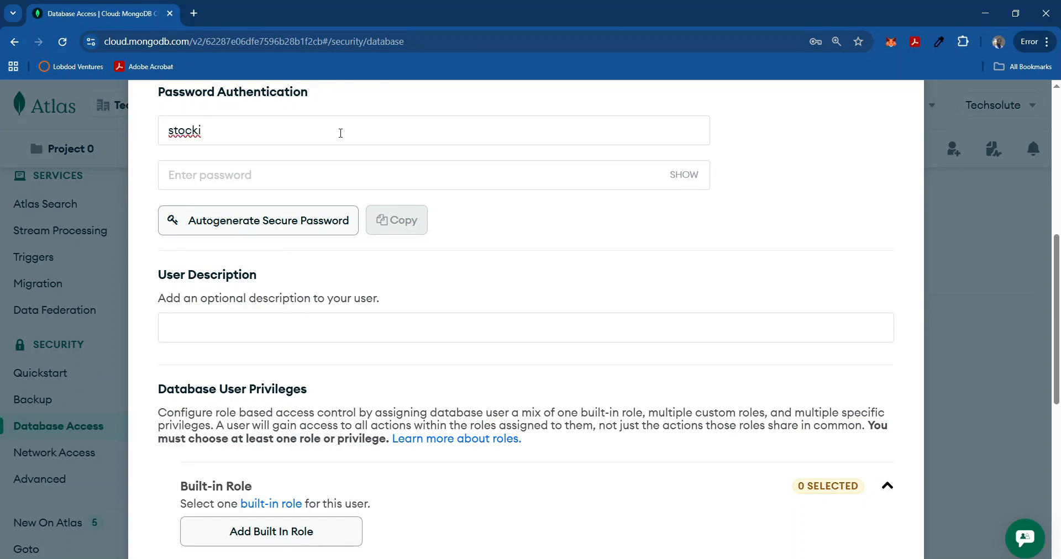
text(tffy)
click(290, 178)
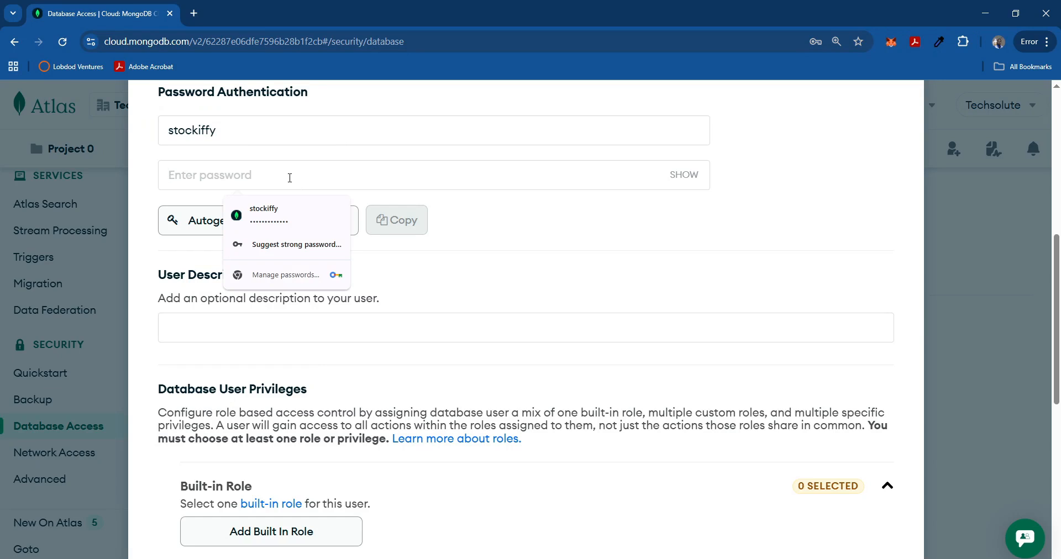
text(st)
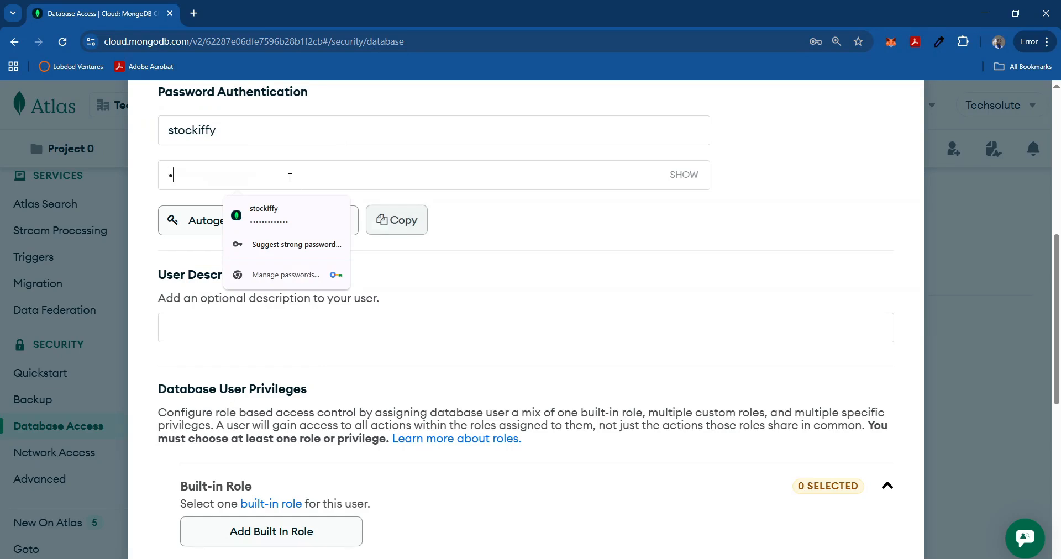
key(BackSpace)
key(BackSpace)
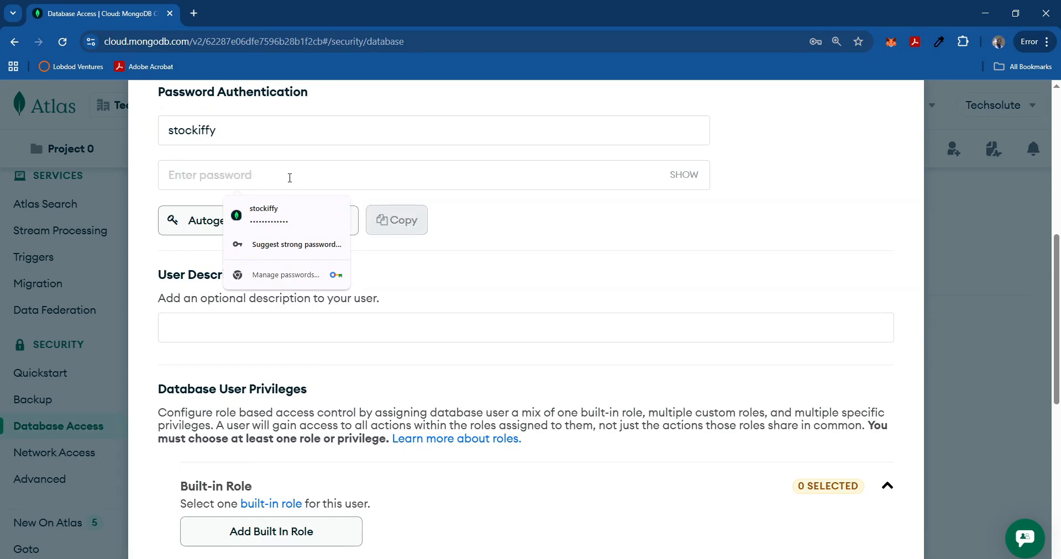
click(569, 237)
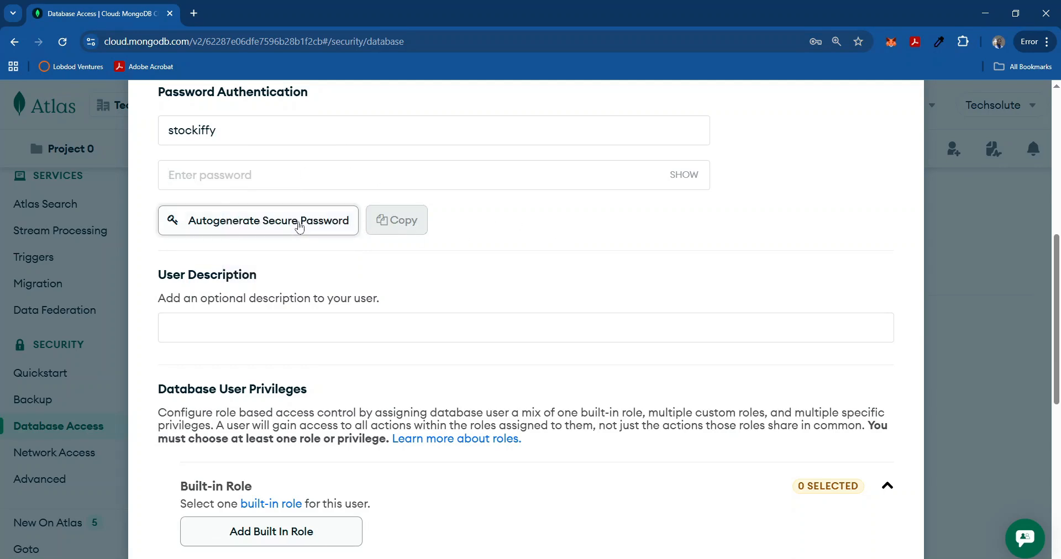
click(297, 226)
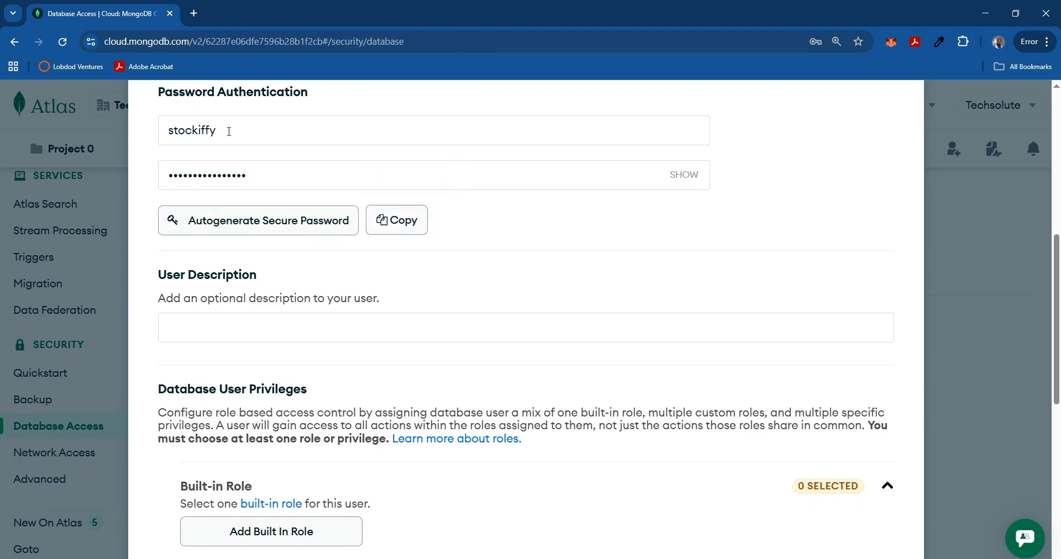
click(404, 228)
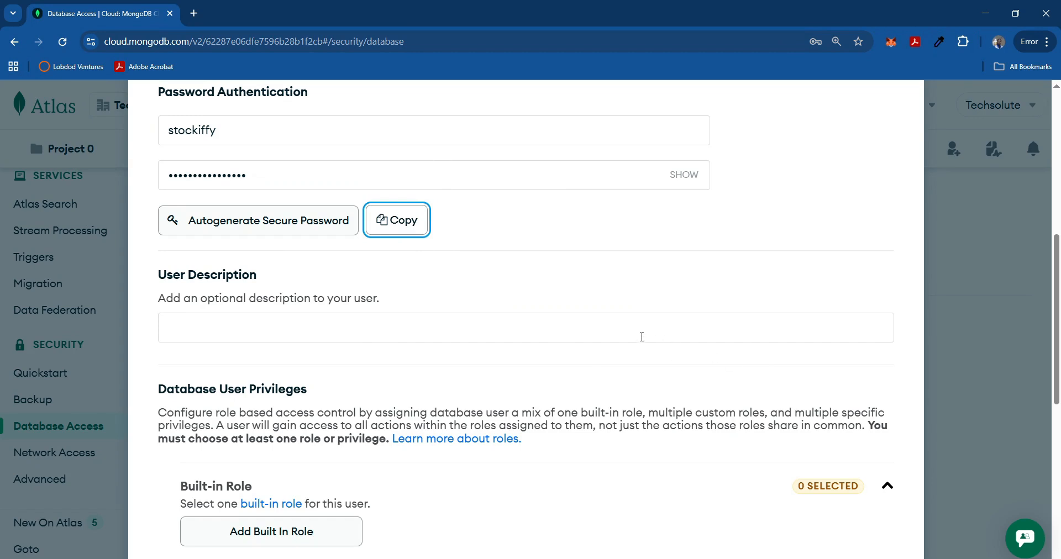
click(355, 322)
text(St)
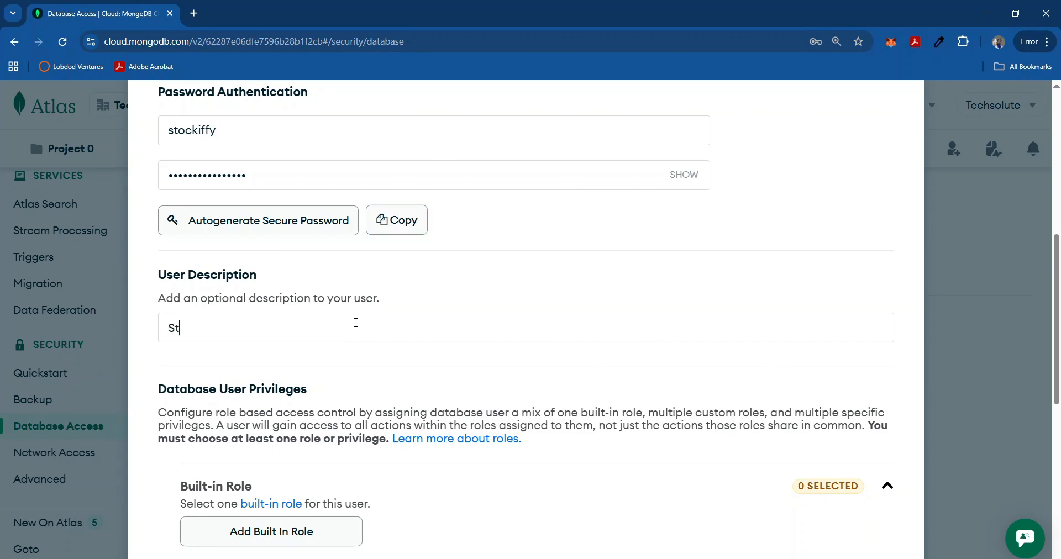
text(ockiffy Admin)
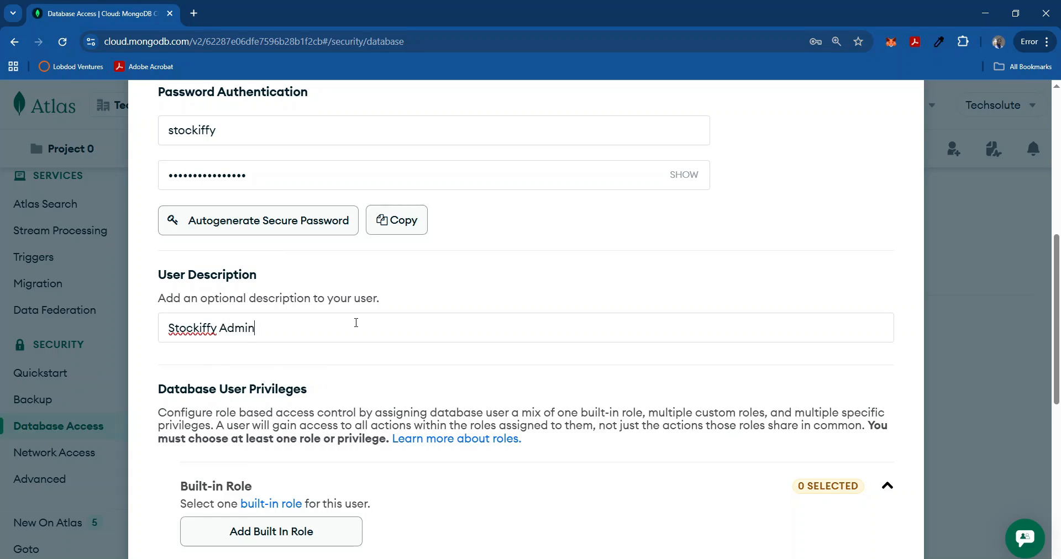
text( User)
Give stockiffy the built-in 'Read and write to any database' role and add the user.
click(618, 473)
scroll(617, 473, down, 6)
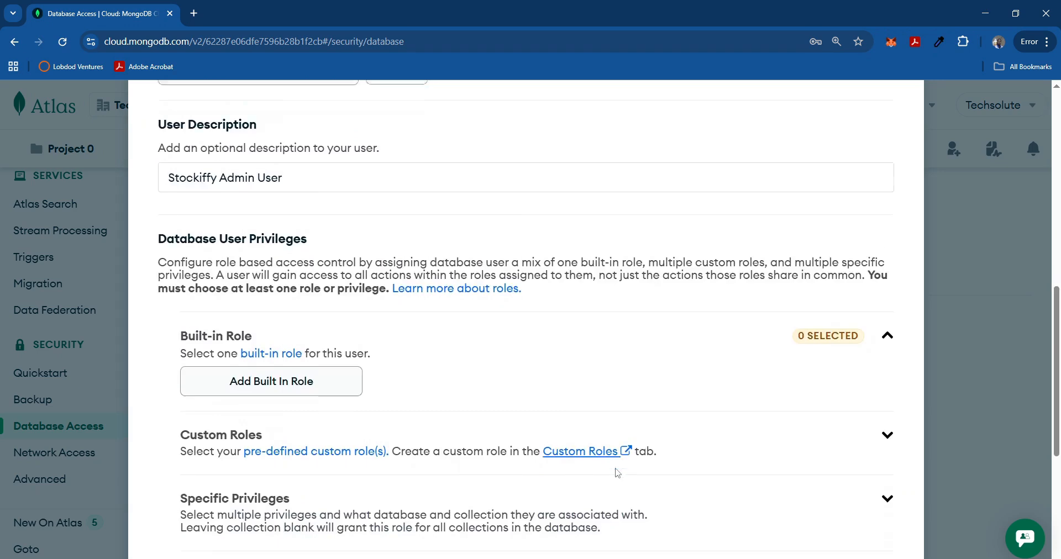
scroll(617, 473, up, 1)
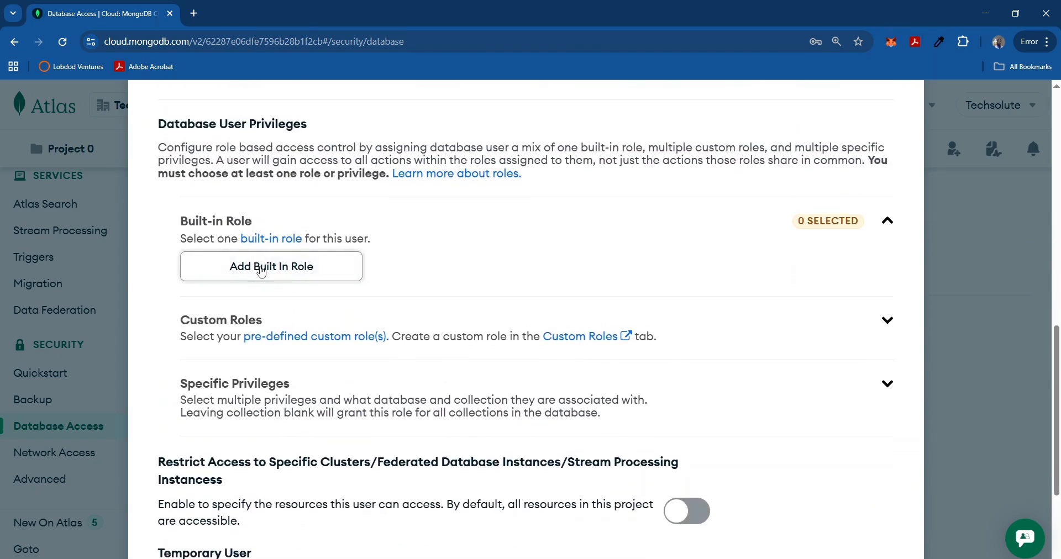
click(265, 270)
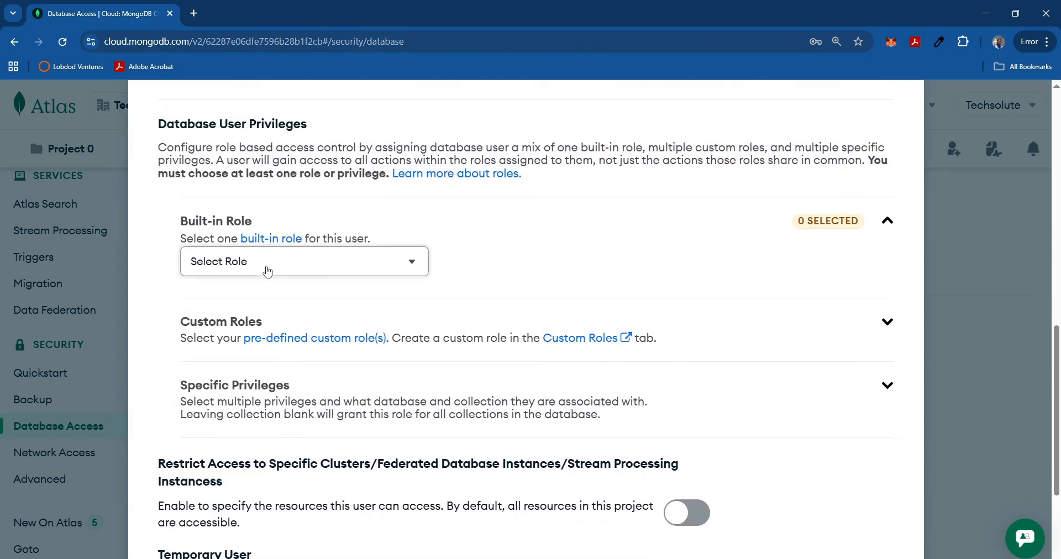
click(325, 264)
click(253, 329)
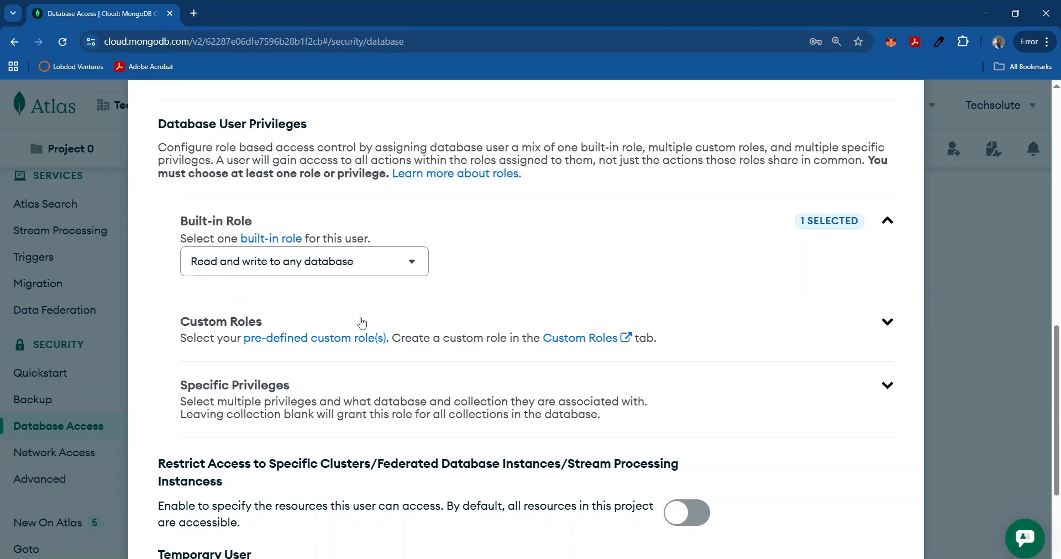
click(692, 389)
scroll(773, 437, down, 4)
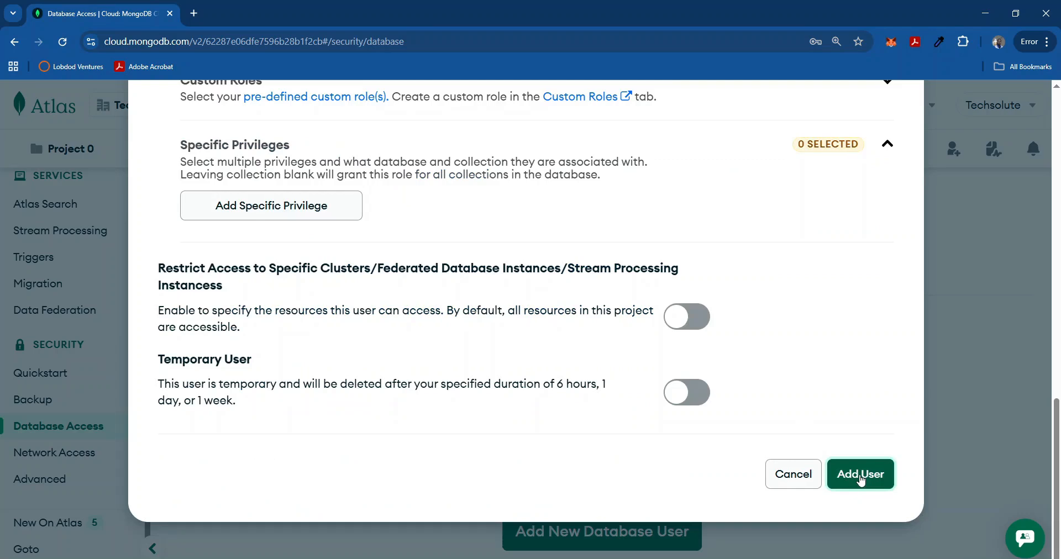
click(860, 476)
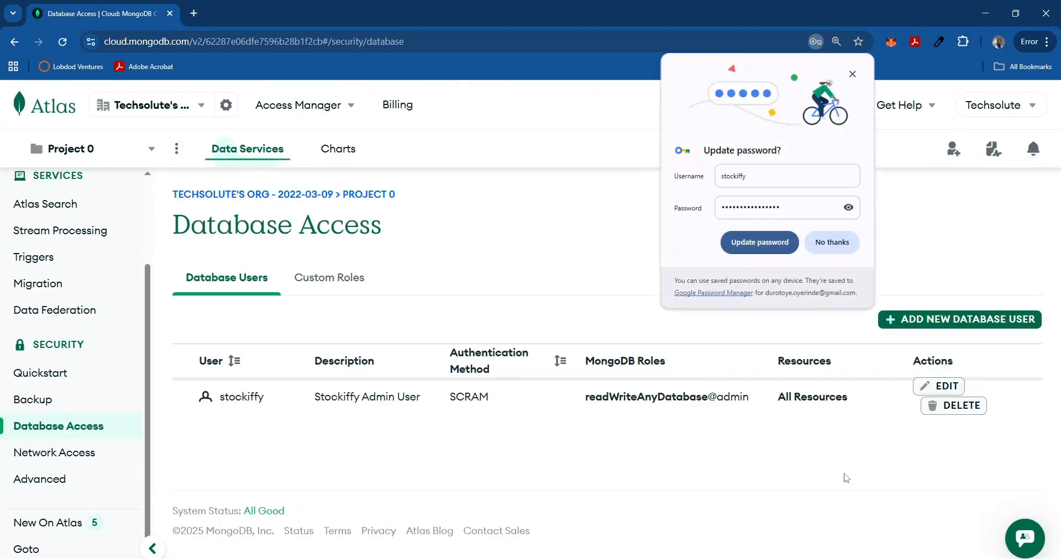
Dismiss Chrome's password-saving prompt.
click(853, 74)
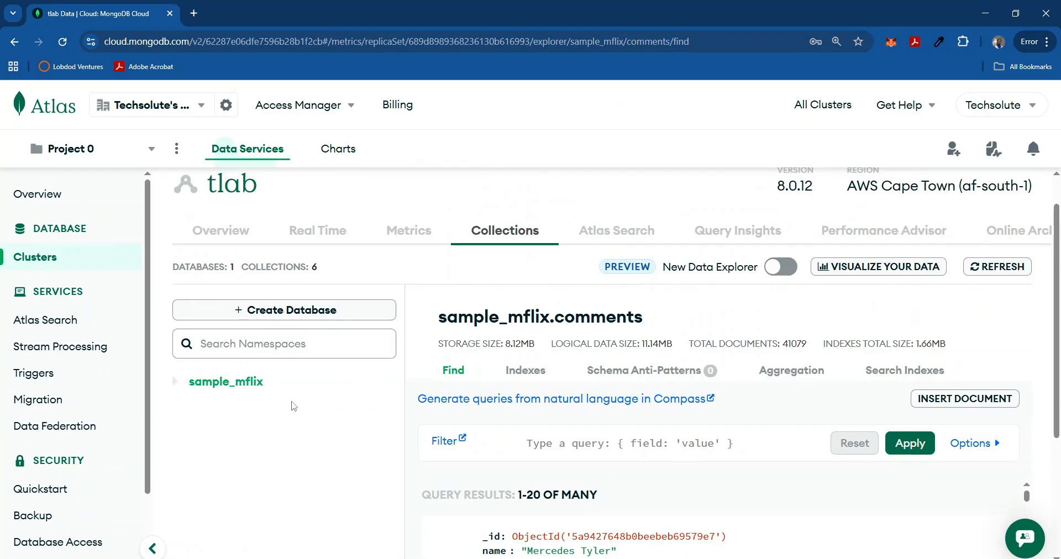
Create database tutorial_db with collection test_collection, leaving collection preferences unchanged.
click(264, 311)
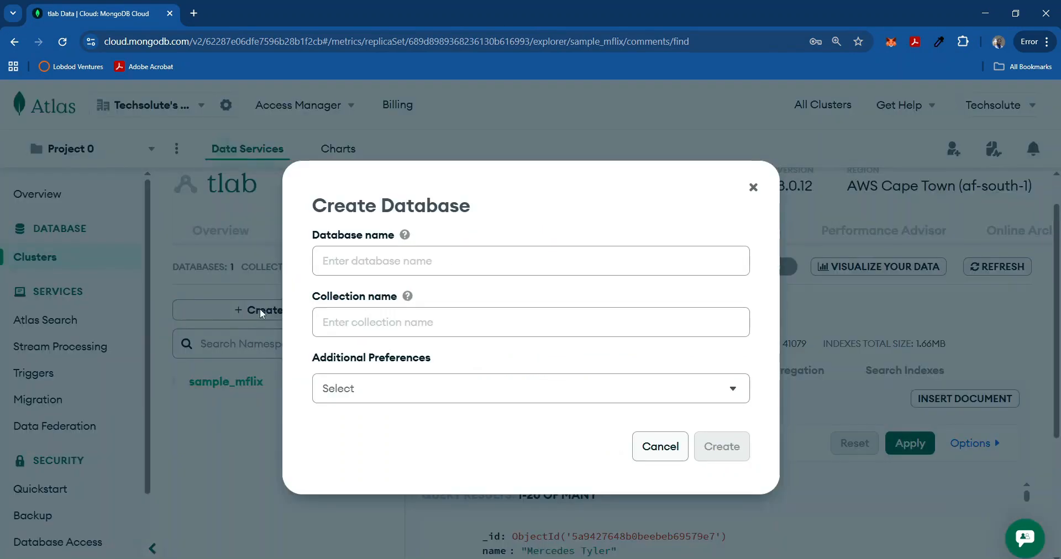
click(431, 254)
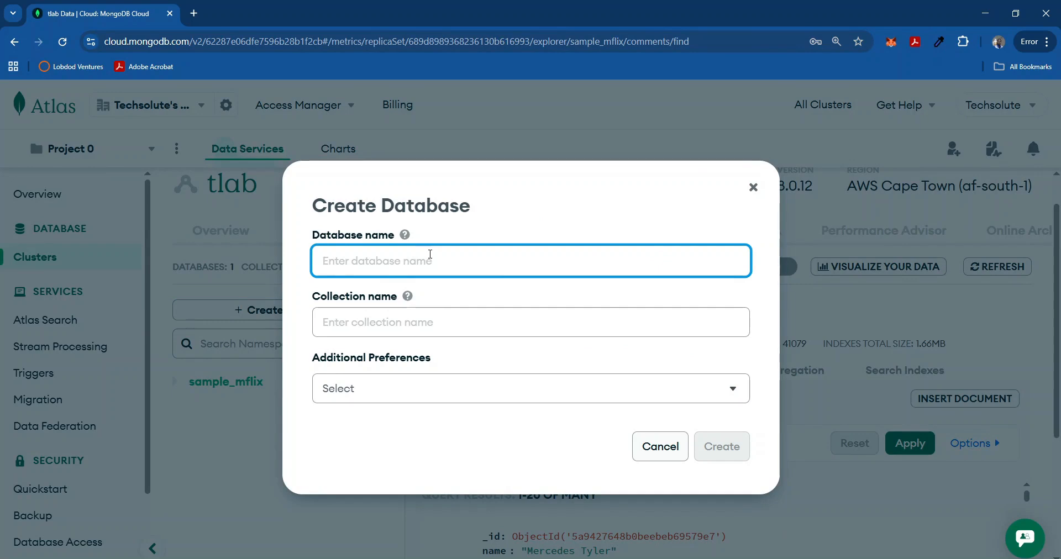
text(tu)
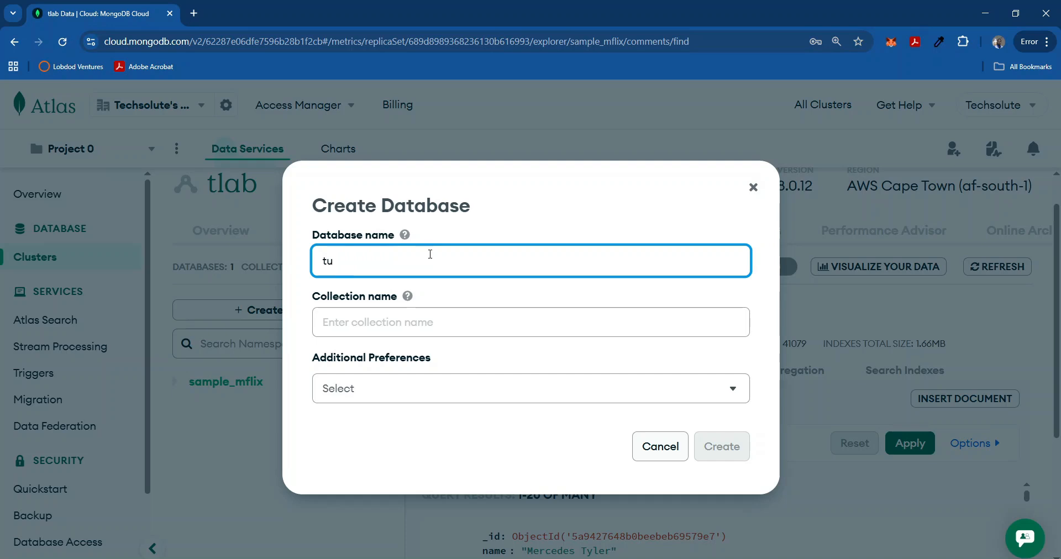
text(torial_db)
click(412, 320)
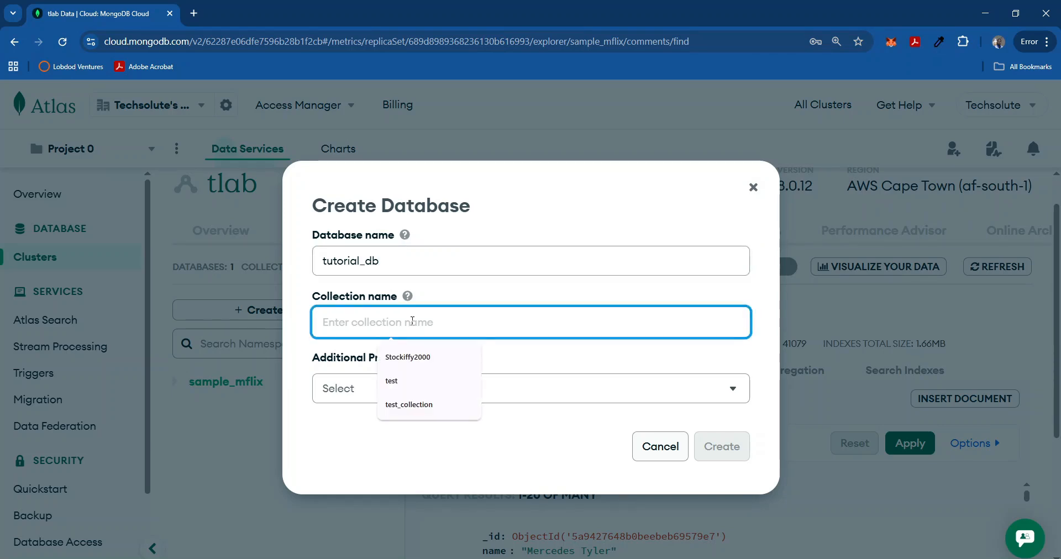
text(test)
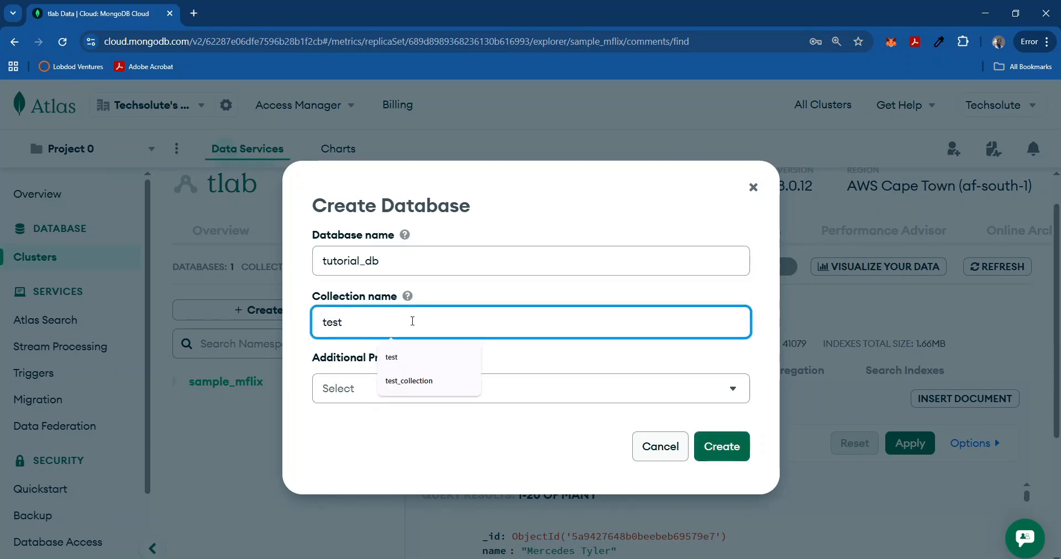
text(_coll)
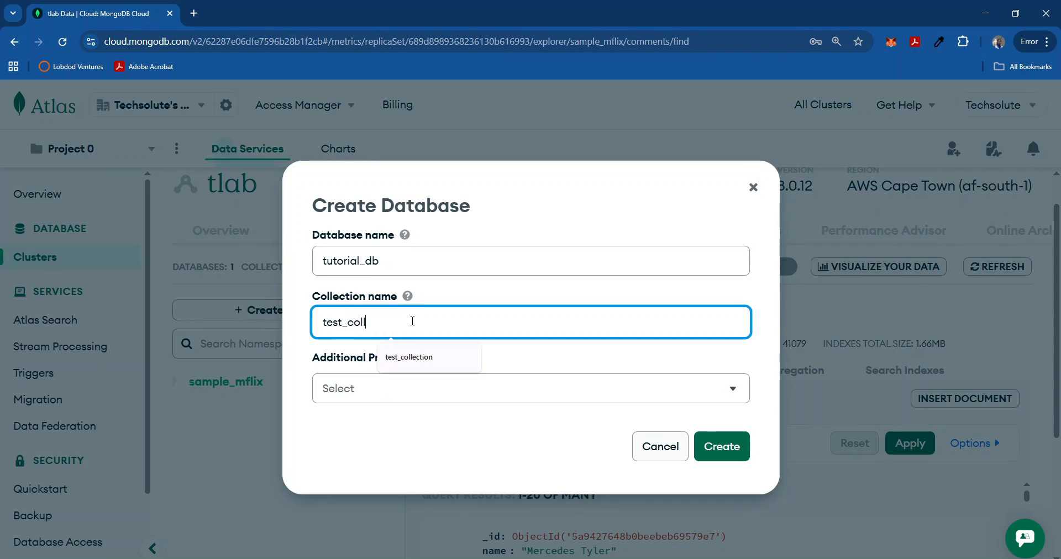
text(ection)
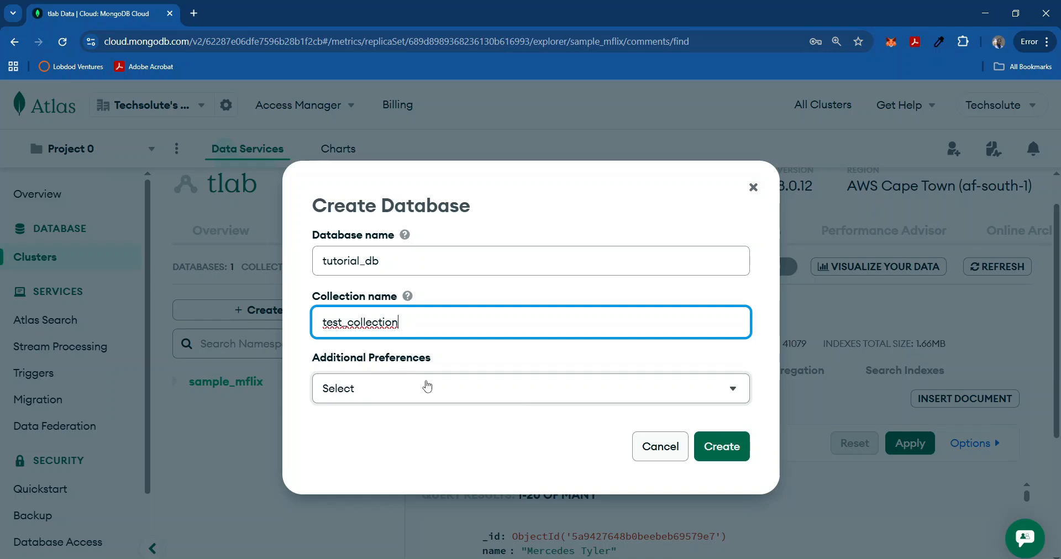
click(506, 434)
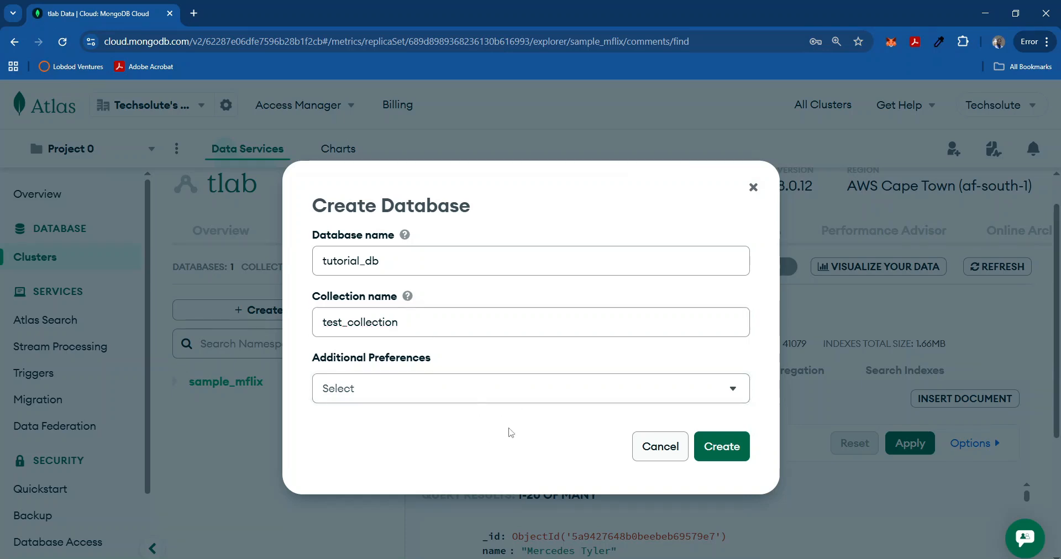
click(461, 395)
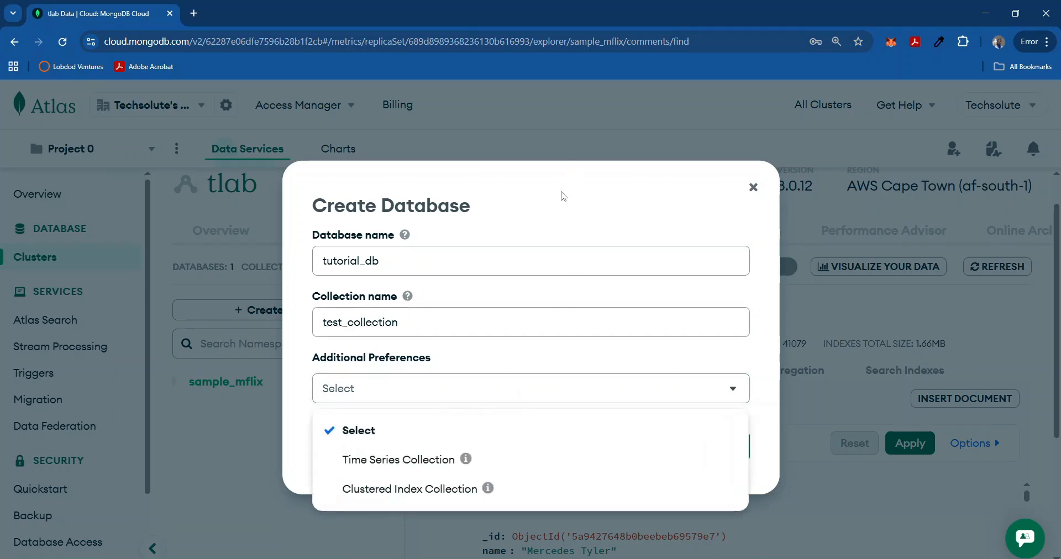
click(561, 210)
click(716, 446)
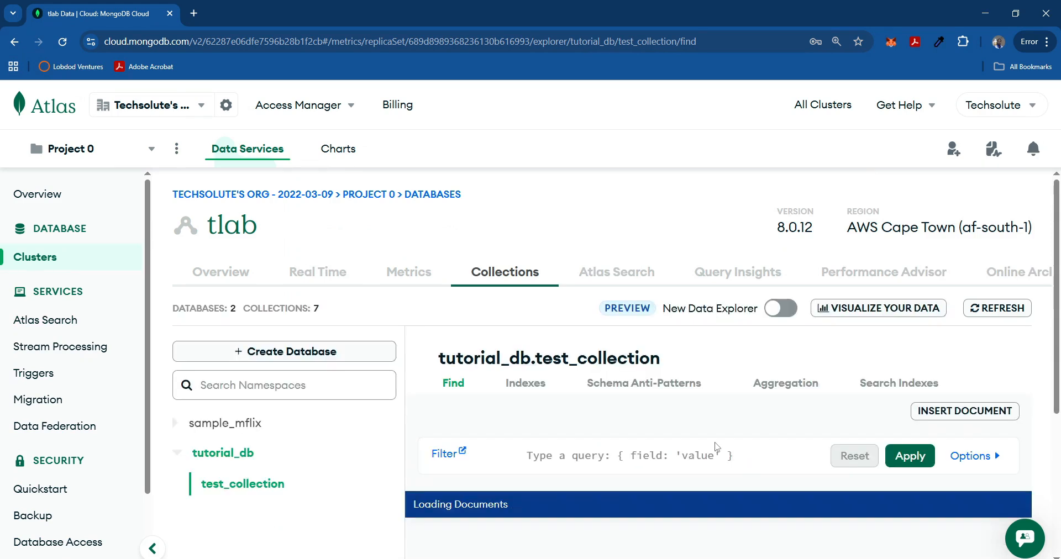
Drop the tutorial_db database, typing tutorial_db as confirmation.
click(207, 454)
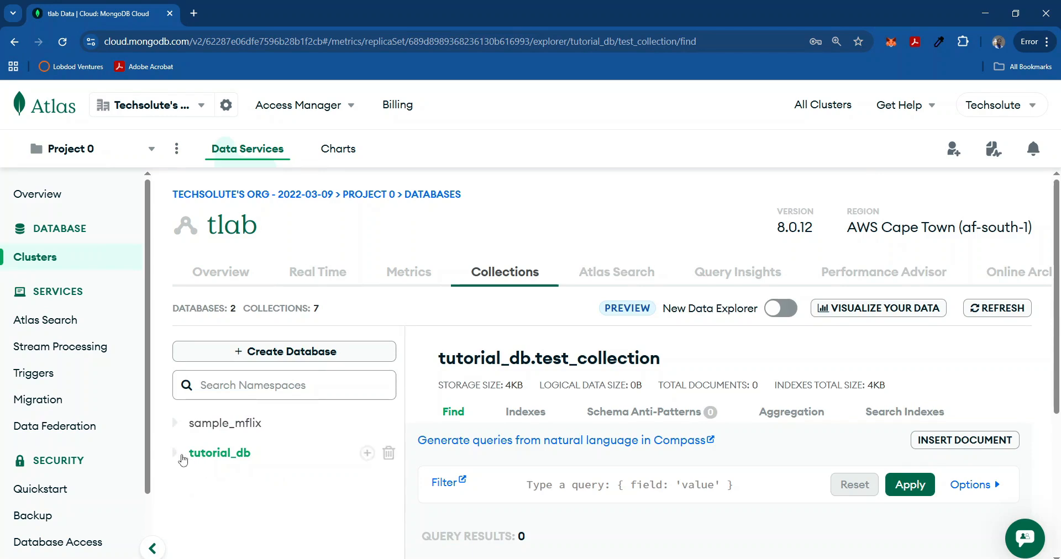
click(183, 458)
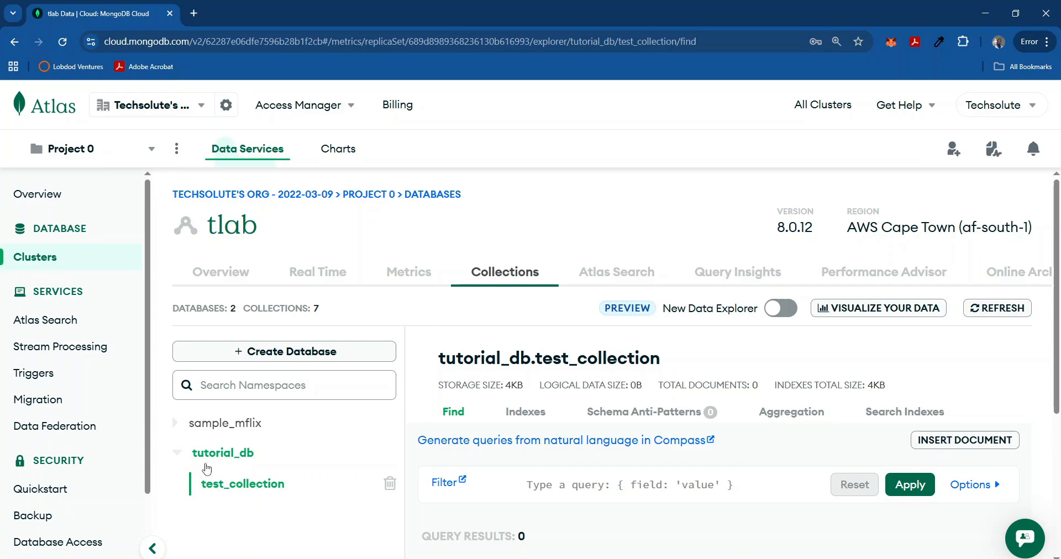
click(182, 456)
click(388, 454)
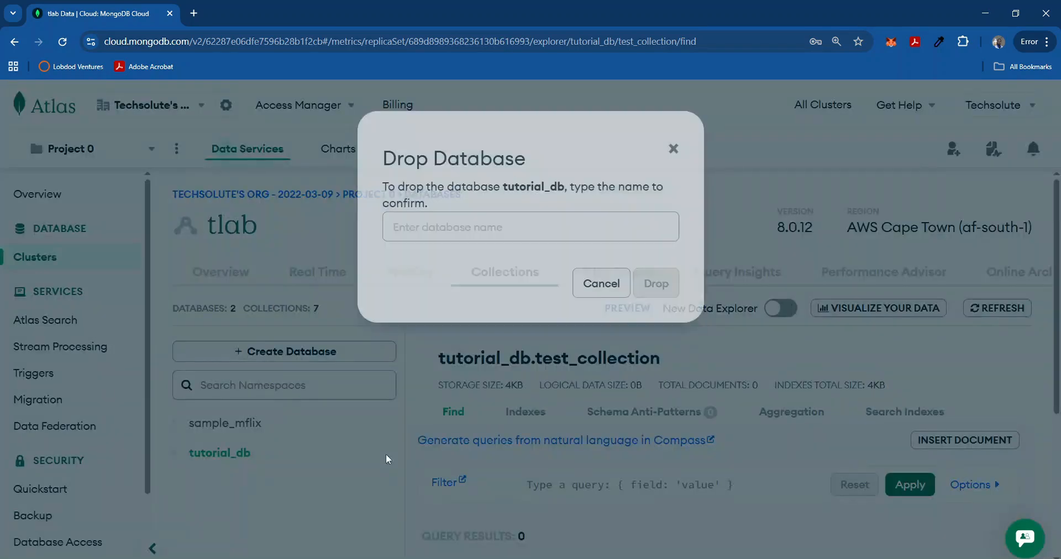
click(540, 207)
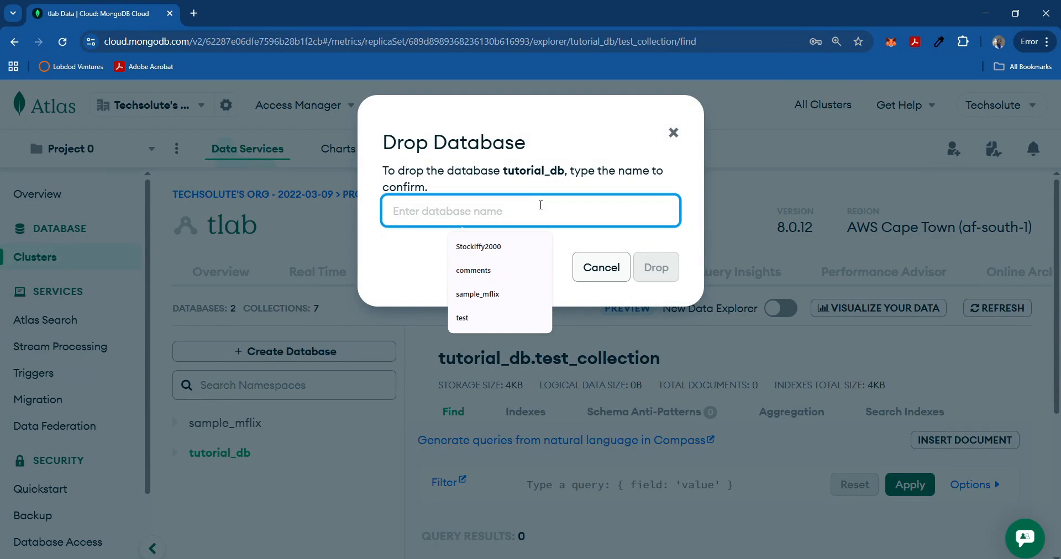
text(tutor)
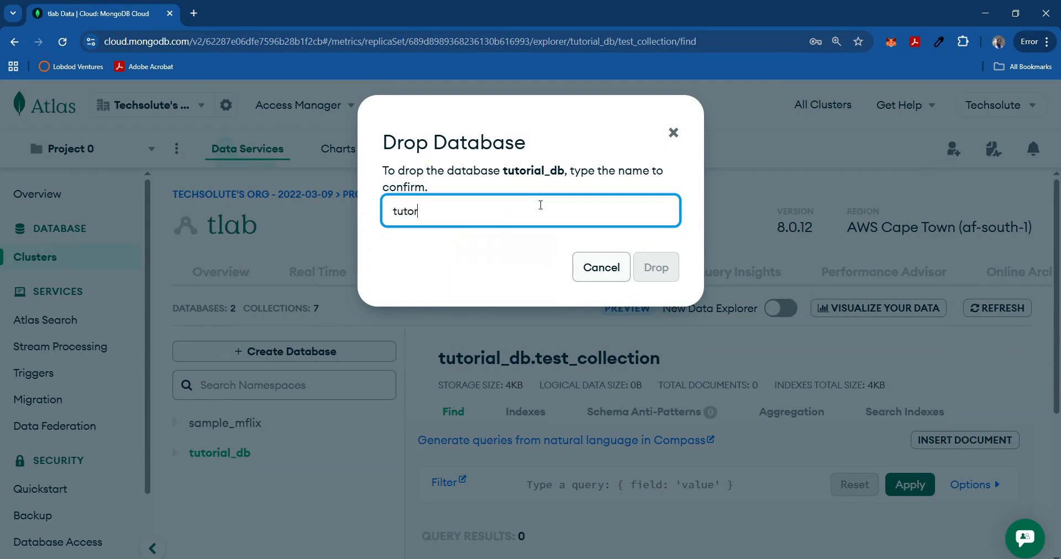
text(ial_db)
click(663, 270)
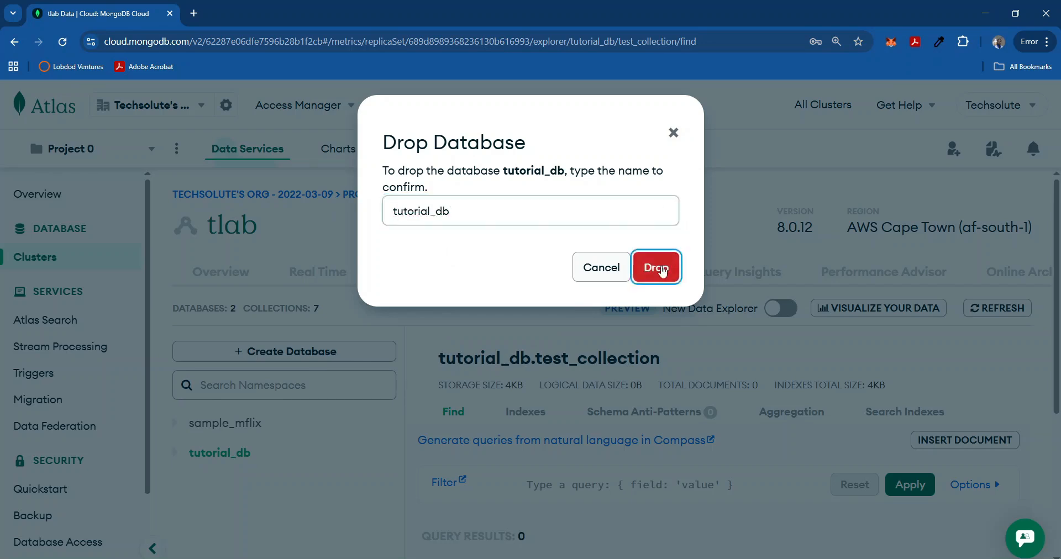